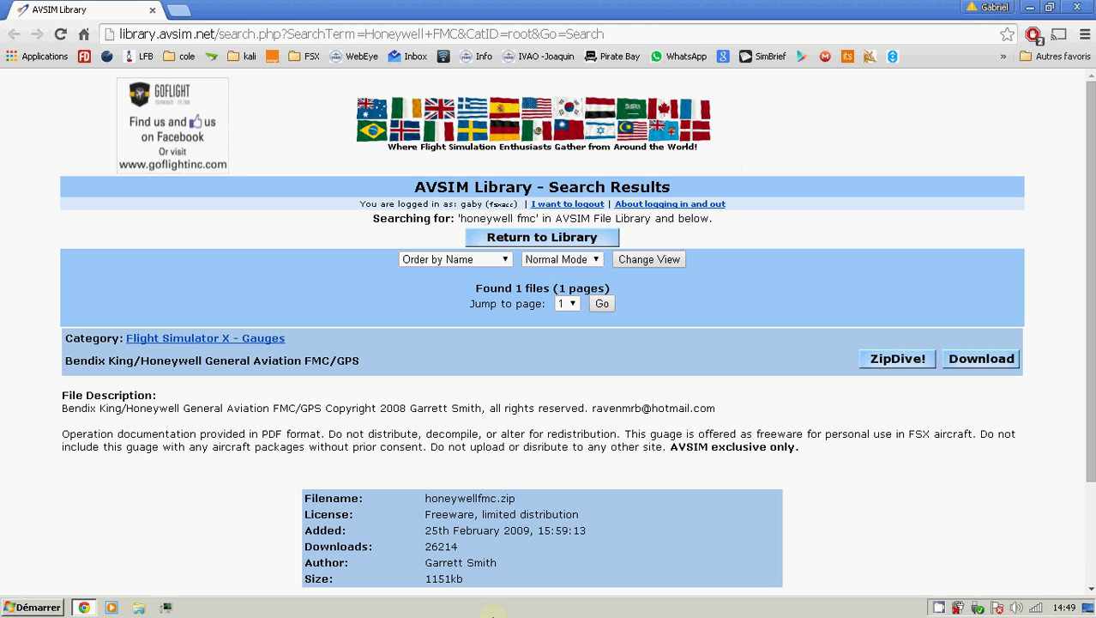
Step: Reload the search results and locate the Bendix King/Honeywell General Aviation FMC/GPS listing
left_click_drag(437, 186, 477, 184)
left_click(532, 177)
scroll(41, 335, "down", 2)
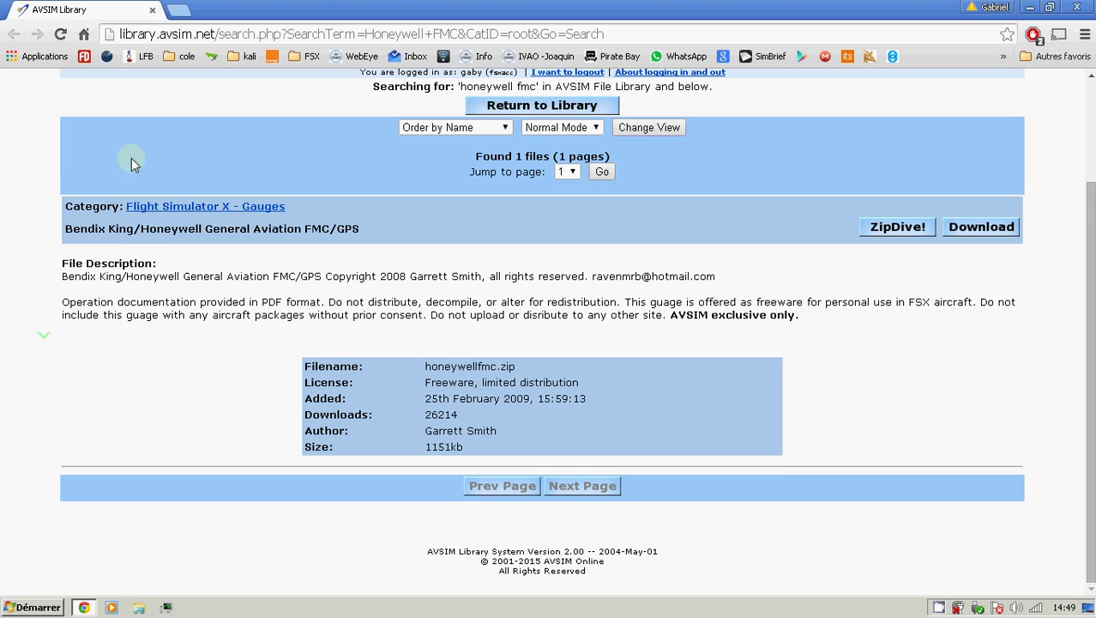
scroll(648, 543, "up", 2)
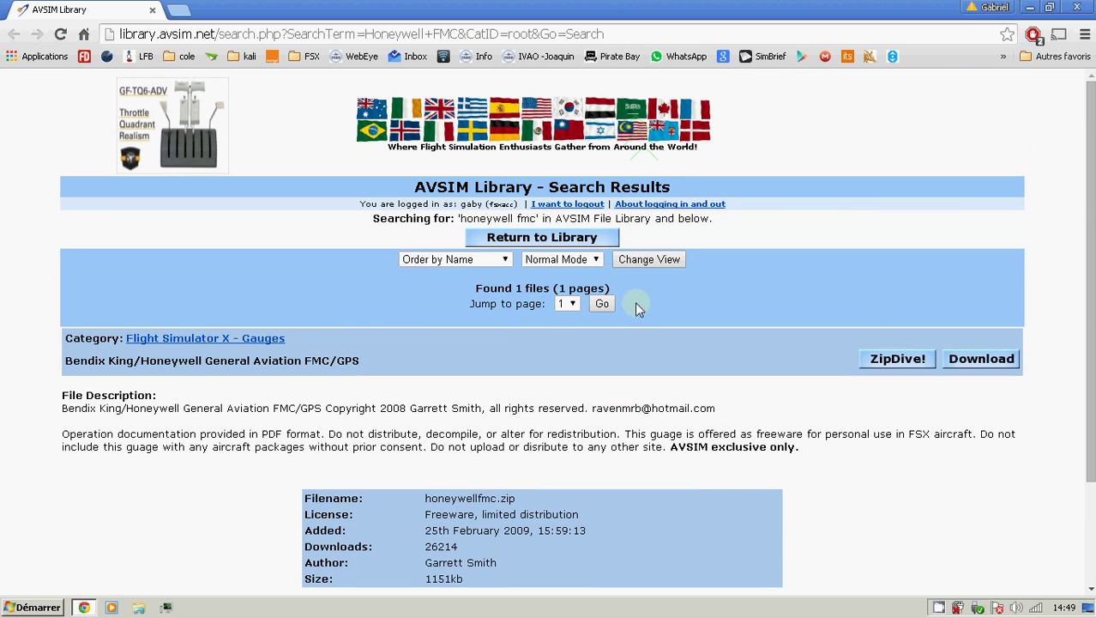
left_click(738, 36)
key("Return")
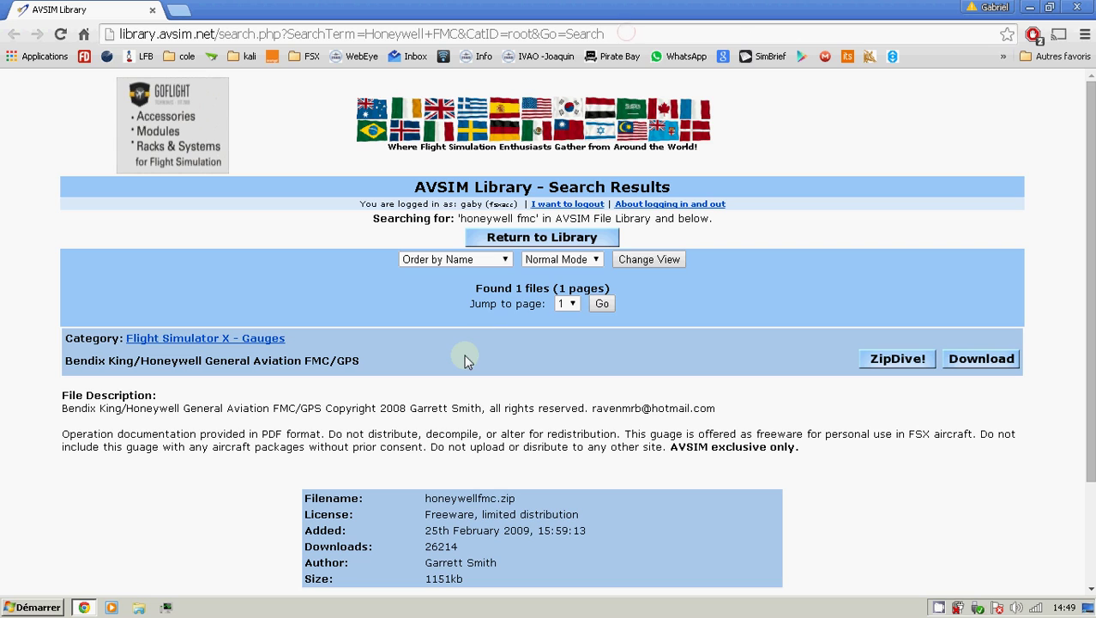
left_click_drag(63, 362, 410, 362)
left_click(410, 362)
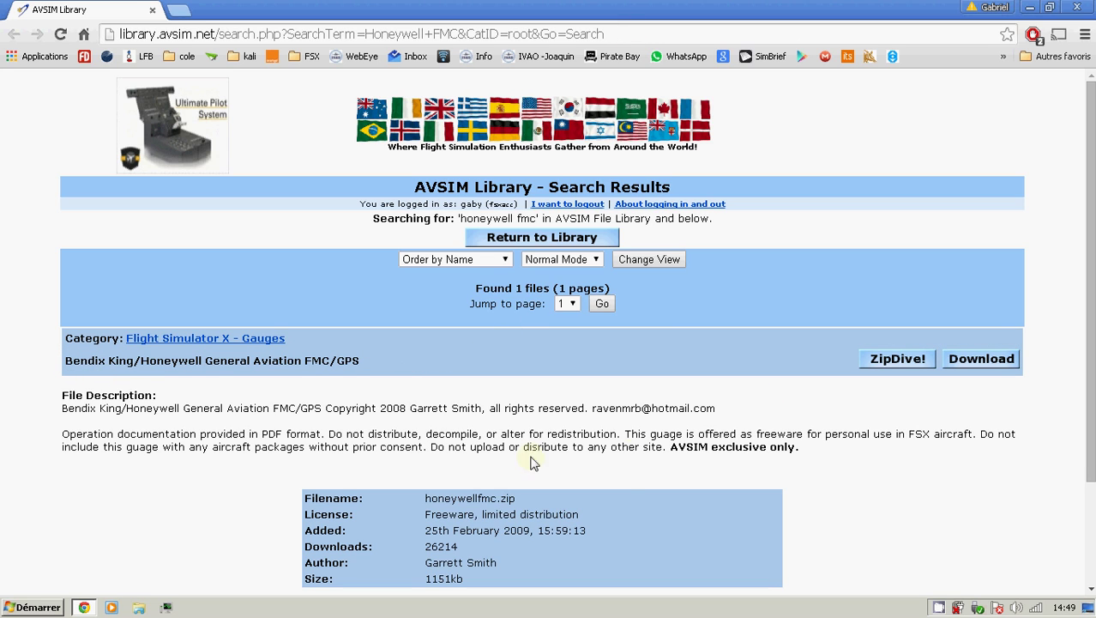
scroll(710, 412, "down", 1)
scroll(405, 441, "up", 1)
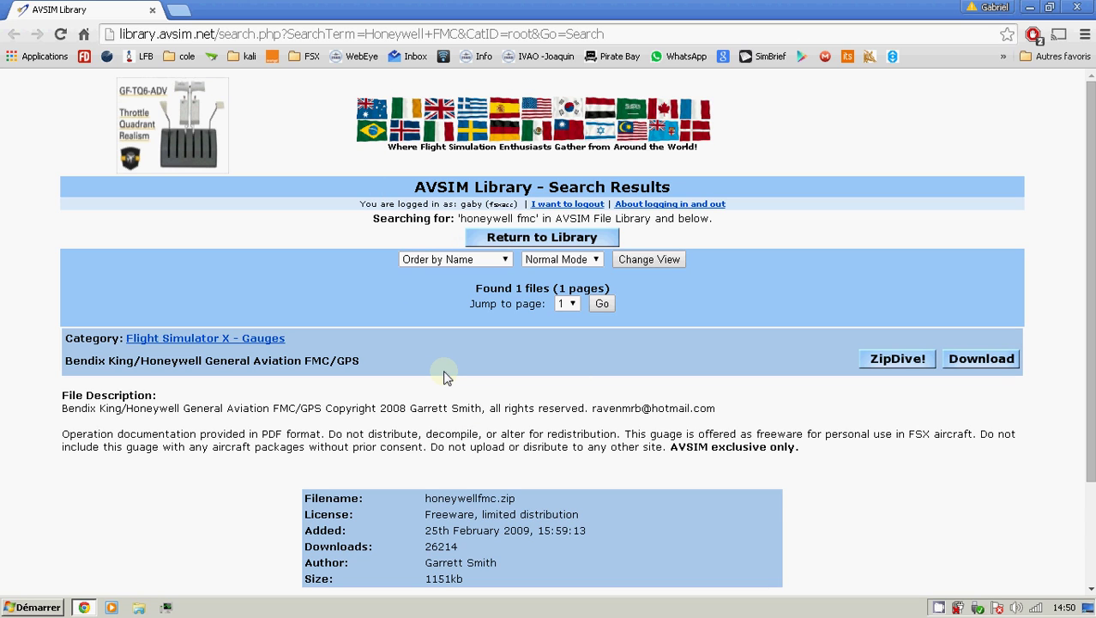
Step: Download honeywellfmc.zip and choose Afficher dans le dossier for the finished download
left_click(981, 358)
right_click(984, 365)
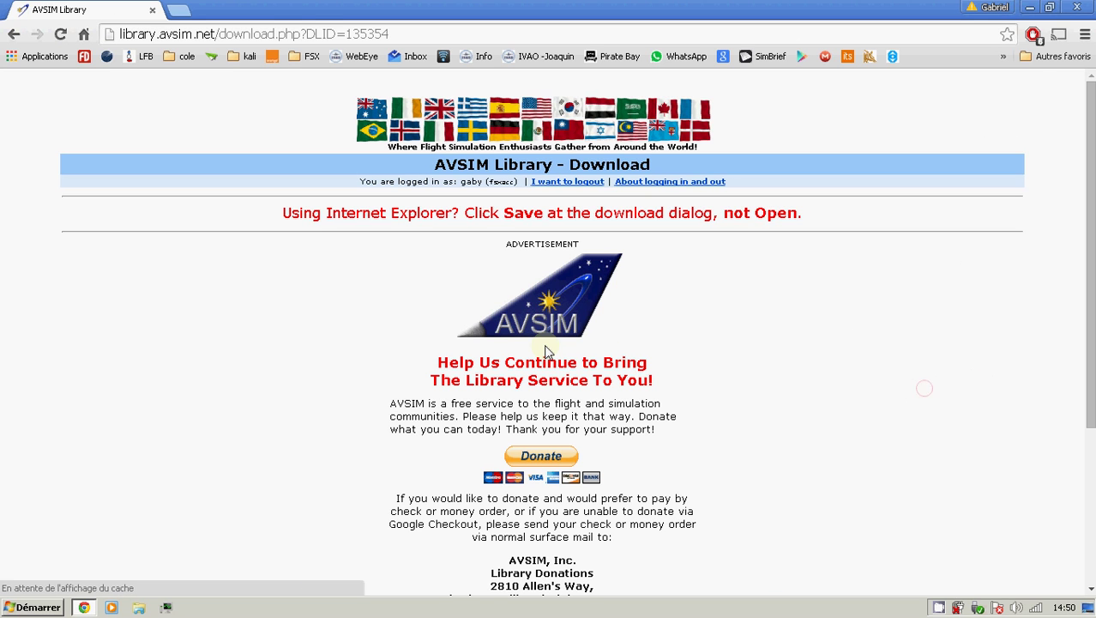
scroll(478, 317, "down", 3)
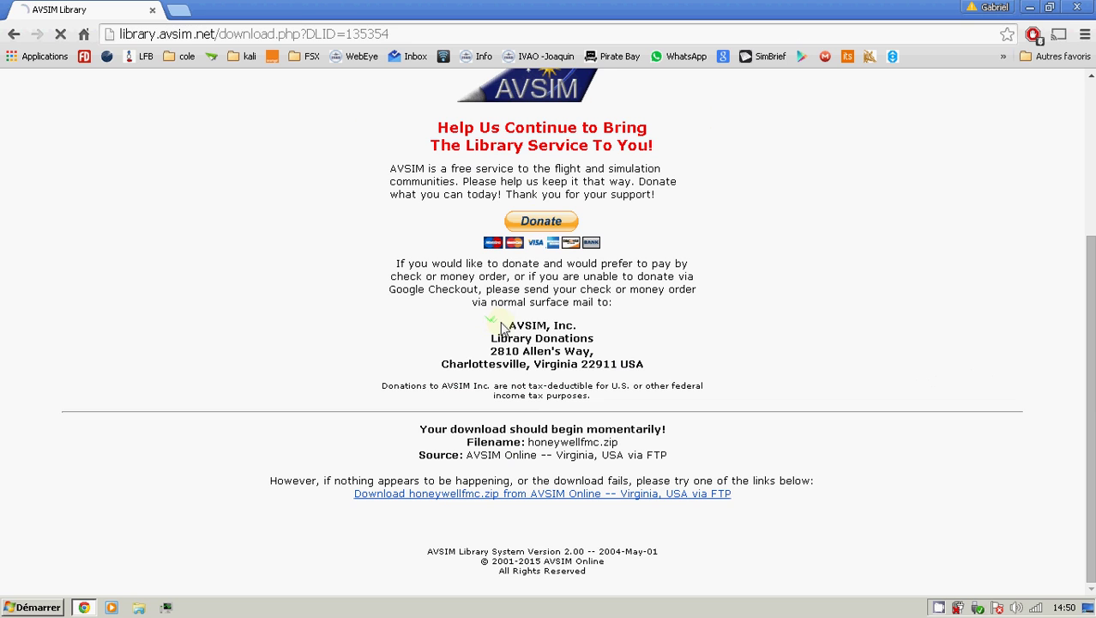
scroll(497, 319, "up", 2)
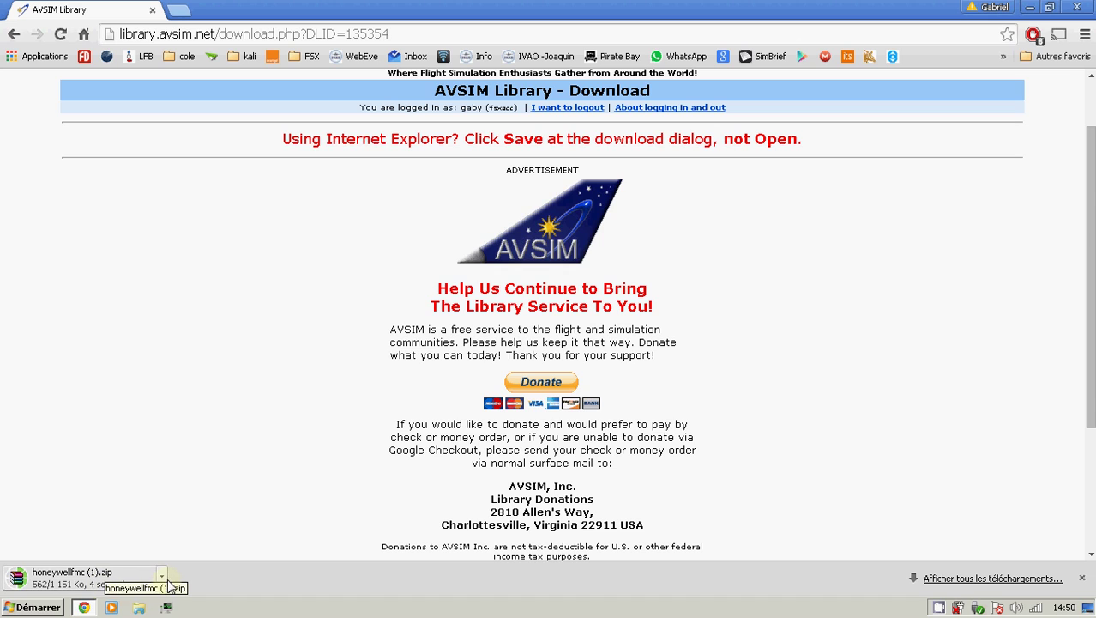
left_click(162, 578)
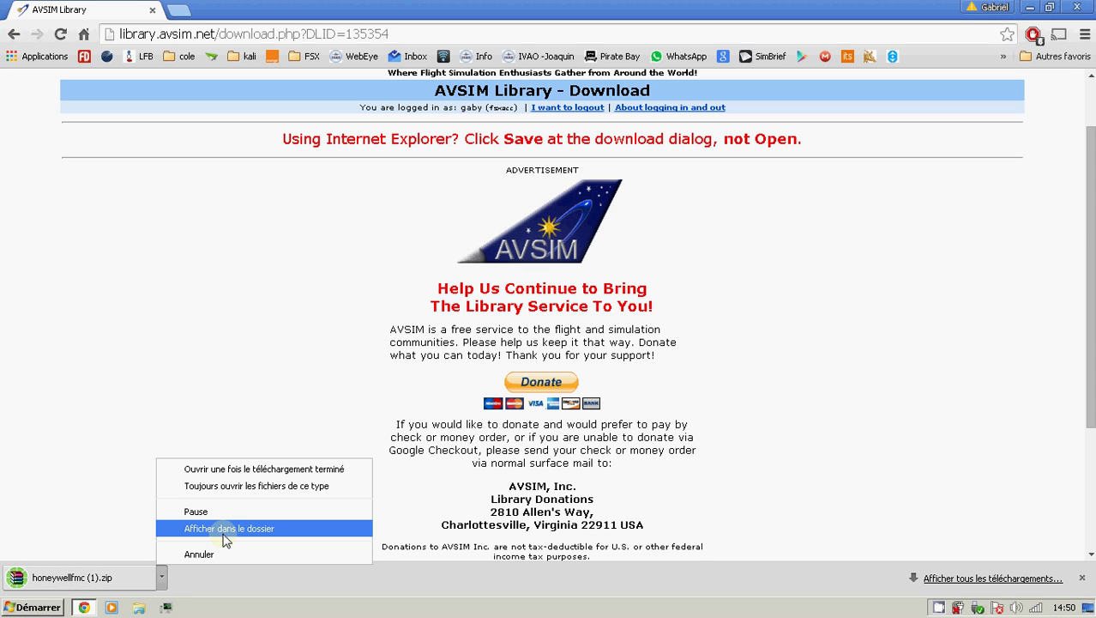
left_click(224, 528)
Step: Extract honeywellfmc (1).zip to a honeywellfmc (1) folder and open it to view its files
right_click(298, 171)
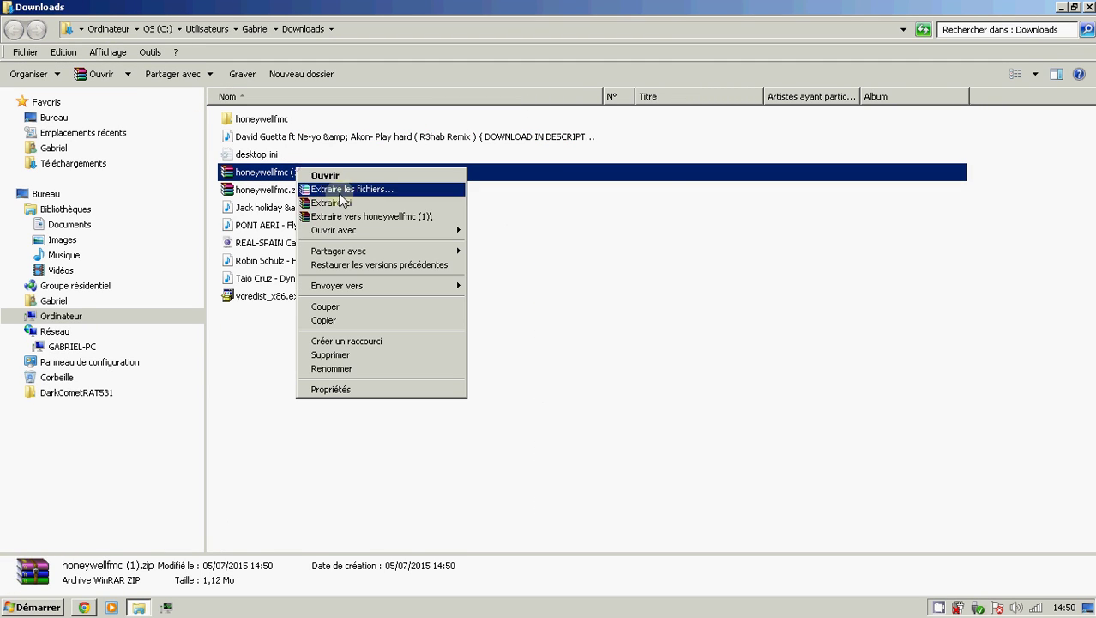
left_click(352, 216)
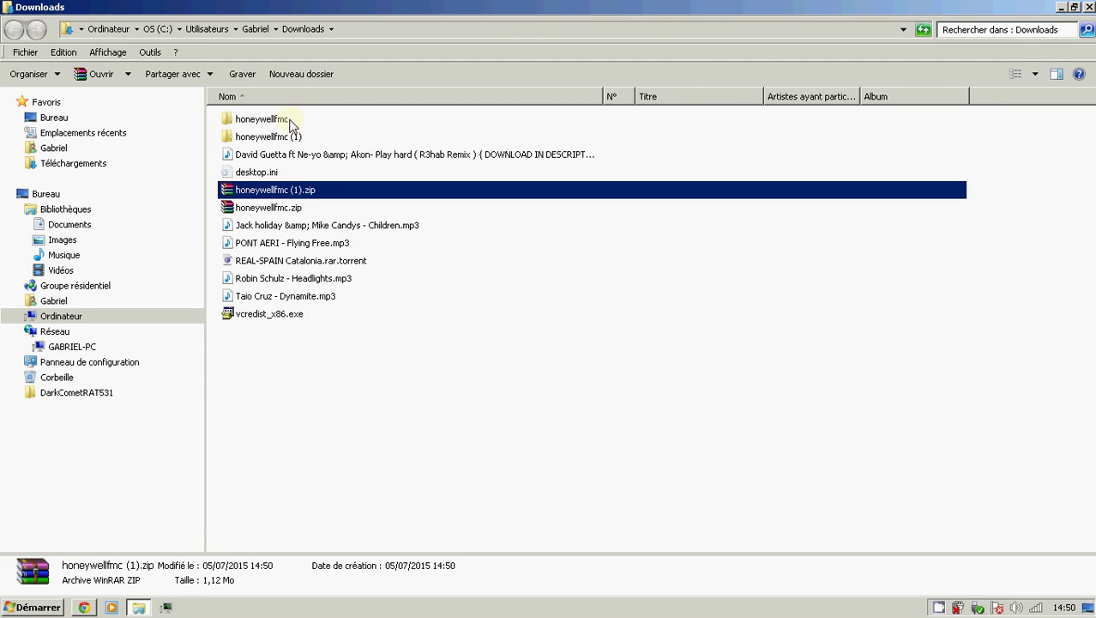
double_click(295, 137)
left_click(318, 326)
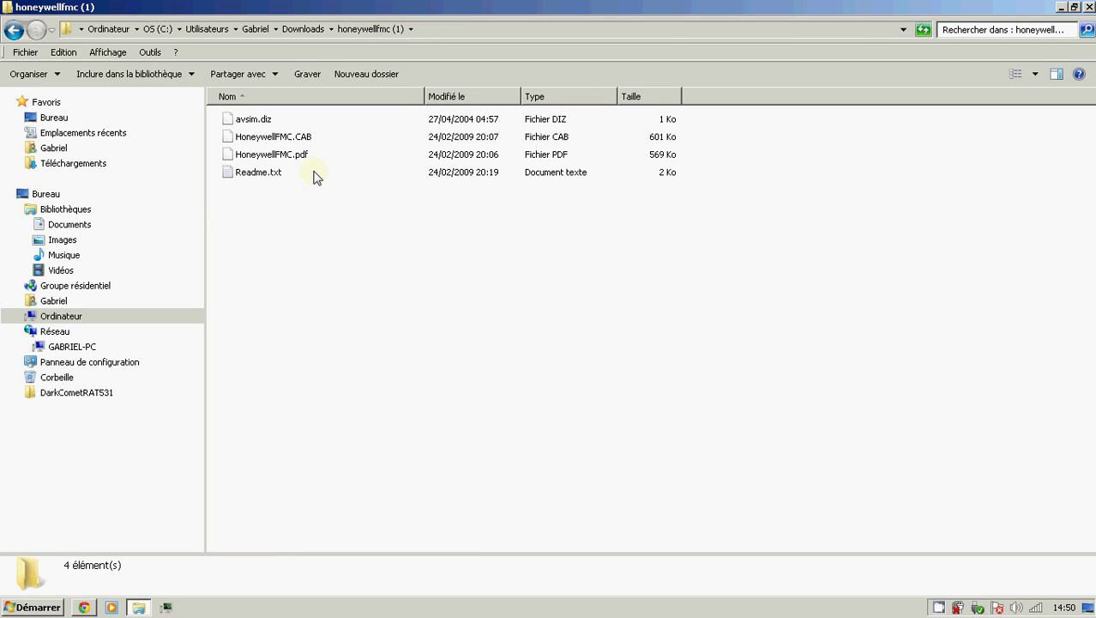
Step: Copy HoneywellFMC.CAB and take the download folder window off full screen
left_click(295, 135)
right_click(291, 130)
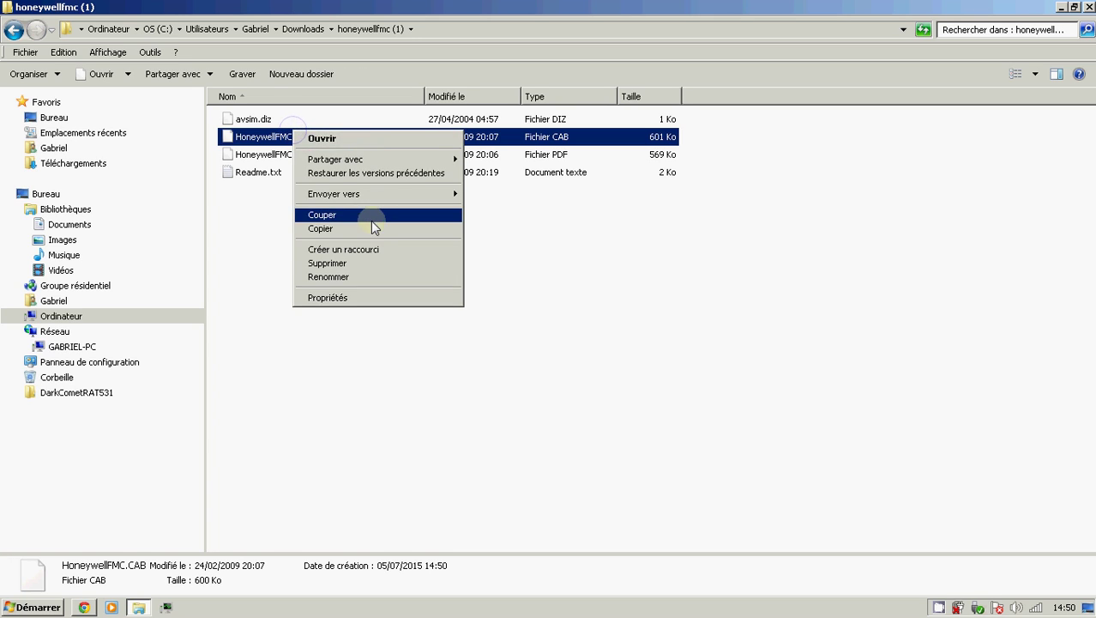
left_click(372, 228)
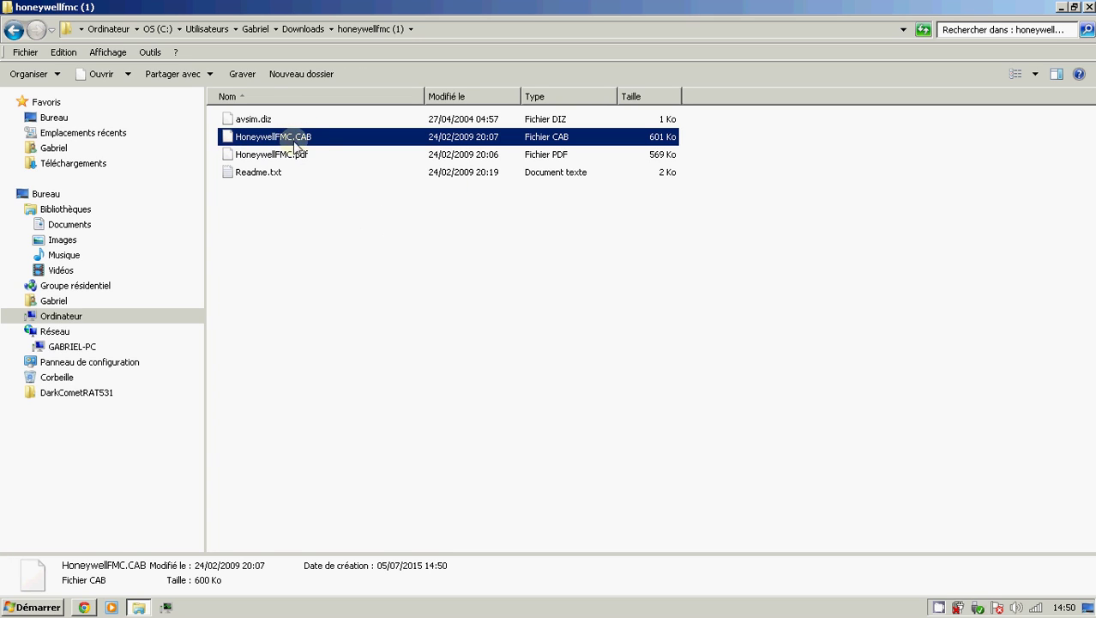
left_click_drag(175, 7, 780, 172)
key("super")
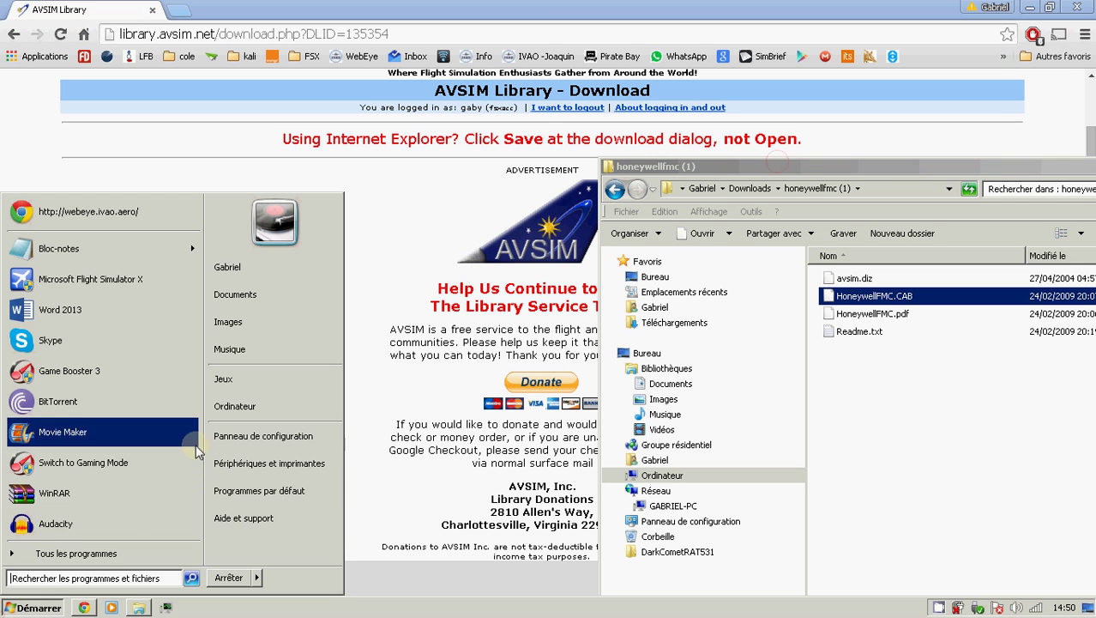
Step: Open a Computer window and snap the download folder window to the right half
left_click(230, 410)
left_click_drag(948, 172, 1090, 112)
left_click(410, 377)
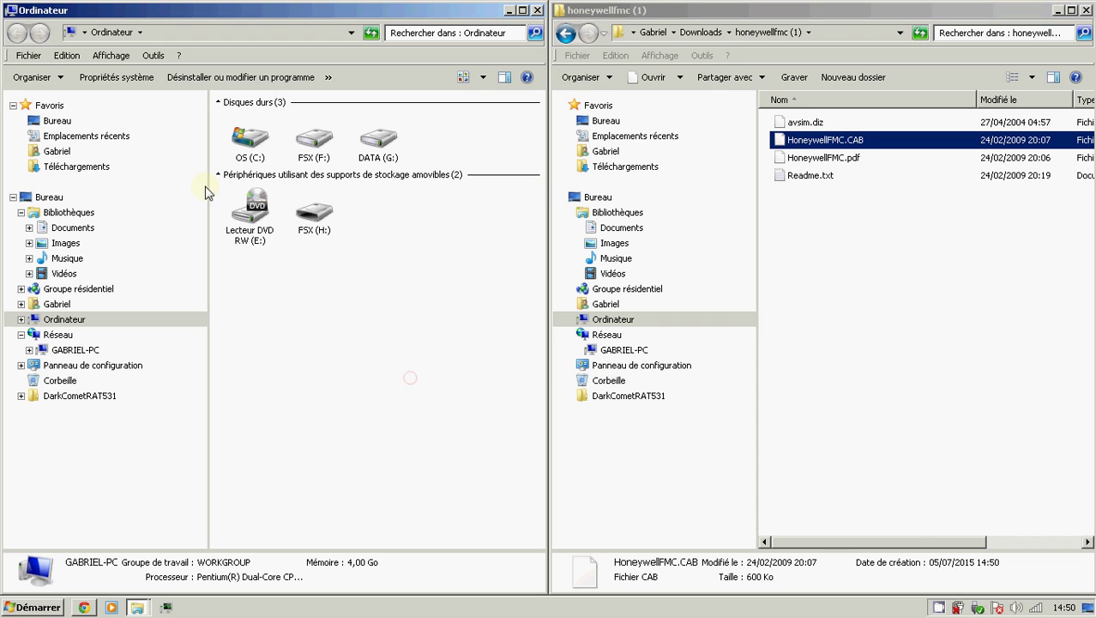
Step: Browse FSX (F:) > Program Files (x86) > Microsoft Games > Microsoft Flight Simulator X > Gauges
double_click(316, 139)
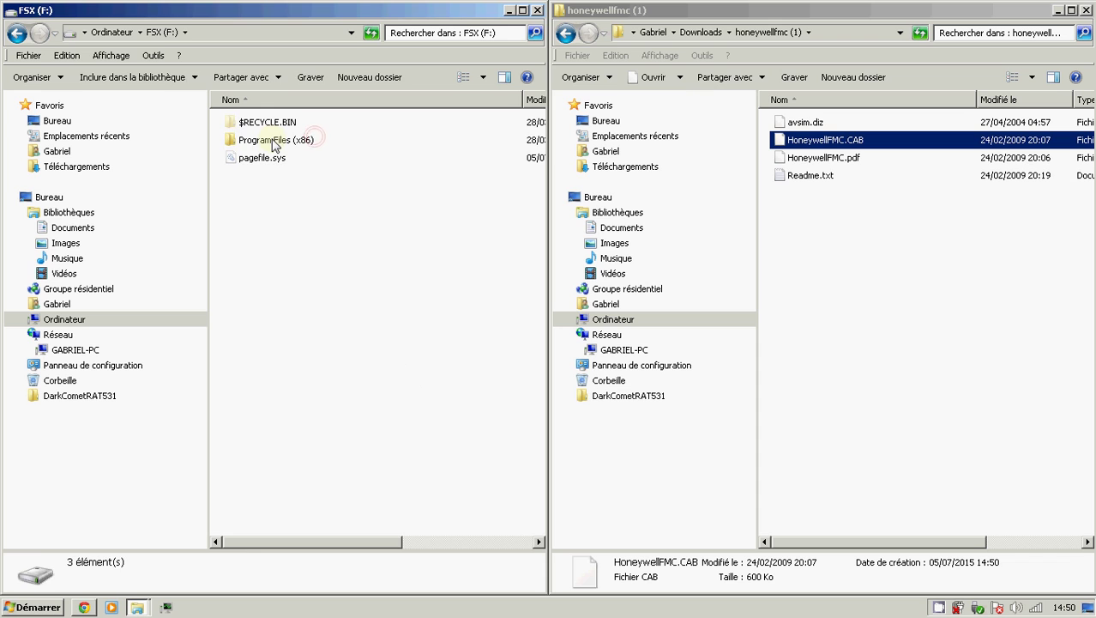
double_click(274, 141)
double_click(277, 126)
left_click(281, 125)
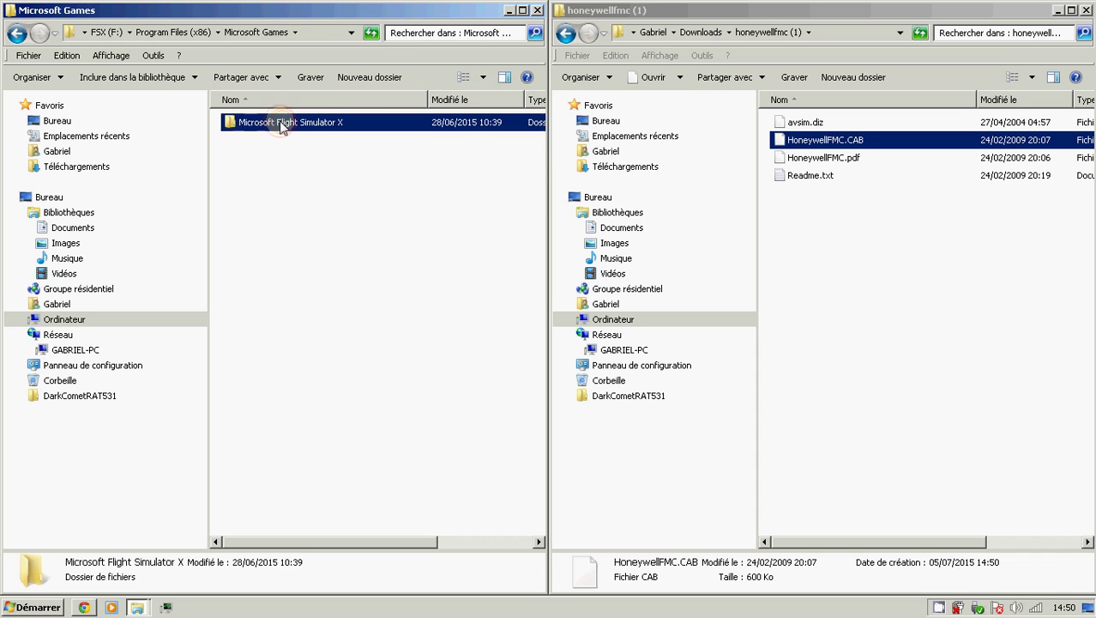
double_click(282, 125)
scroll(294, 392, "down", 1)
scroll(304, 411, "up", 1)
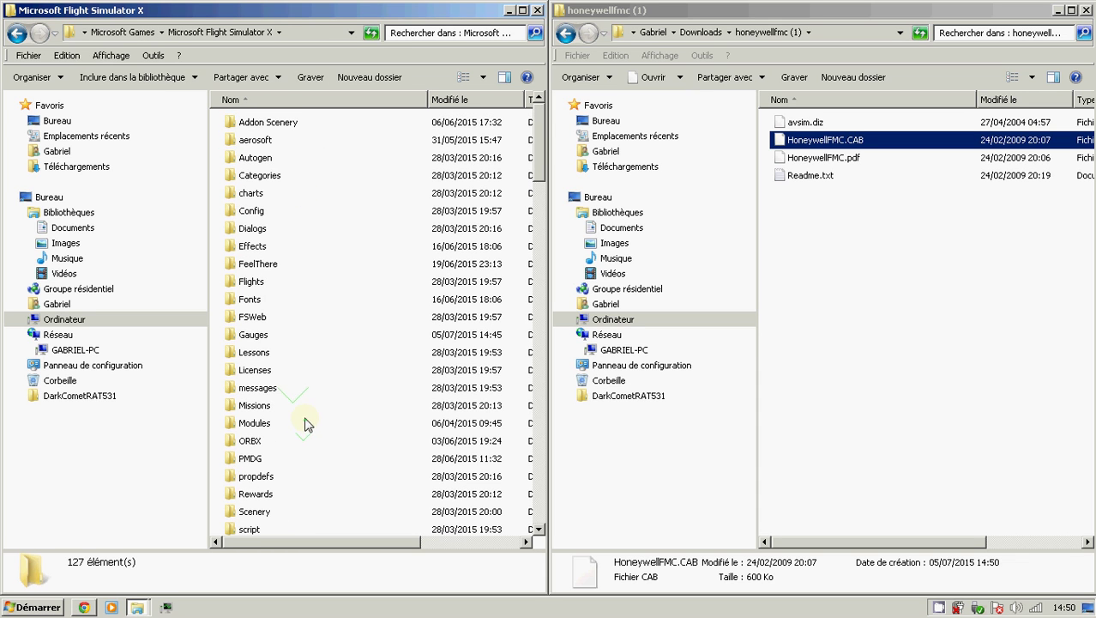
double_click(274, 335)
scroll(302, 287, "down", 1)
scroll(301, 287, "down", 4)
scroll(305, 476, "up", 5)
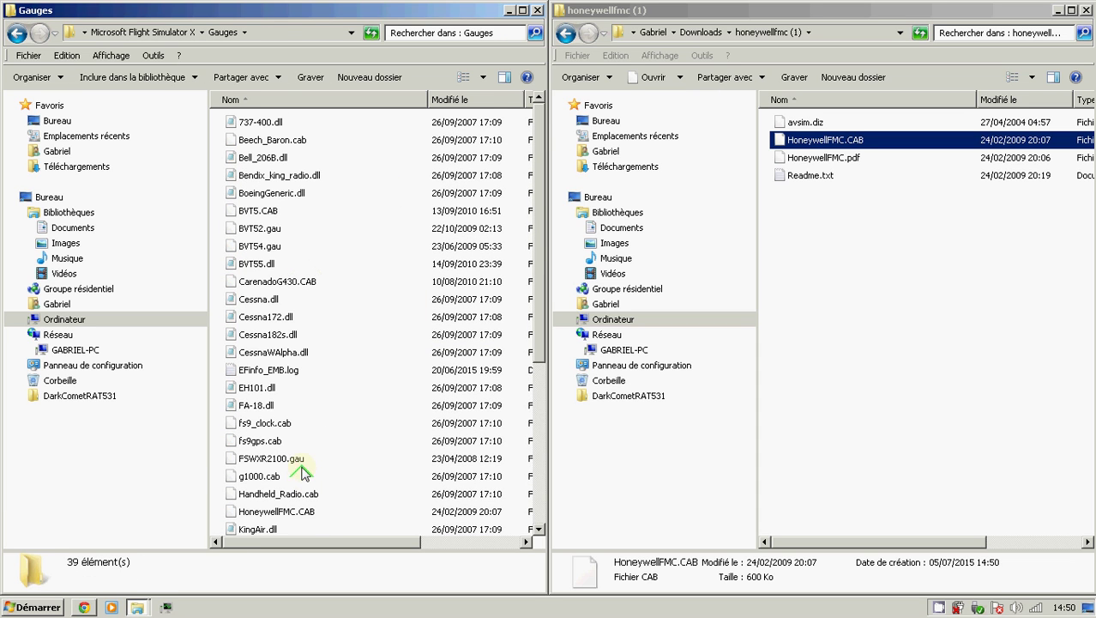
scroll(302, 471, "down", 5)
left_click(290, 438)
left_click(276, 421)
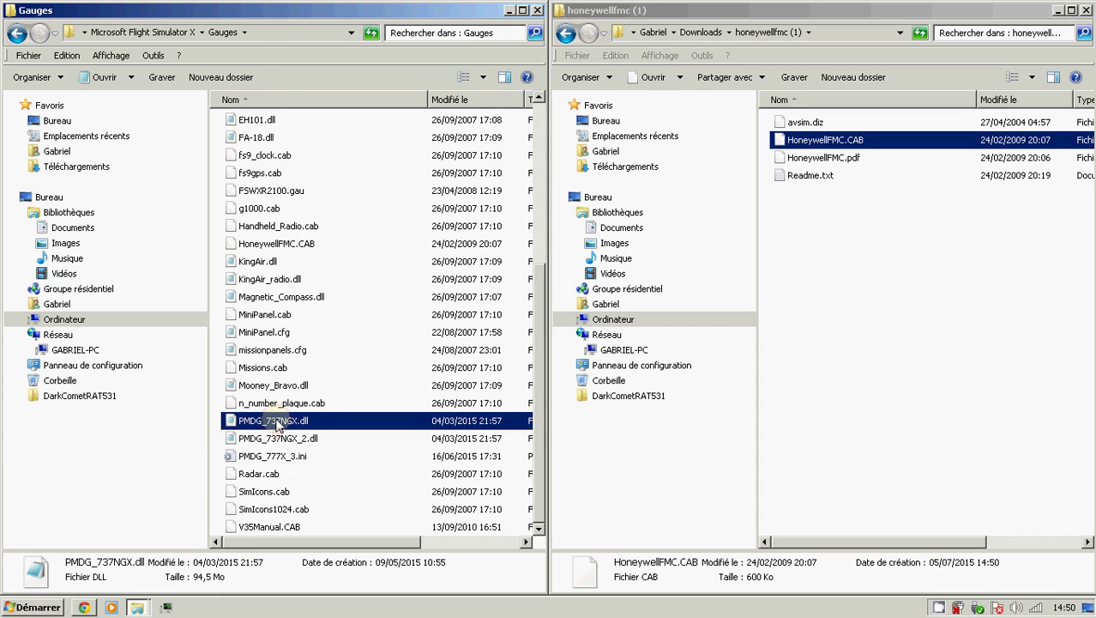
Step: Paste HoneywellFMC.CAB into Gauges, choosing Copier et remplacer to overwrite the existing file
left_click(416, 526)
left_click_drag(371, 543, 487, 536)
right_click(240, 130)
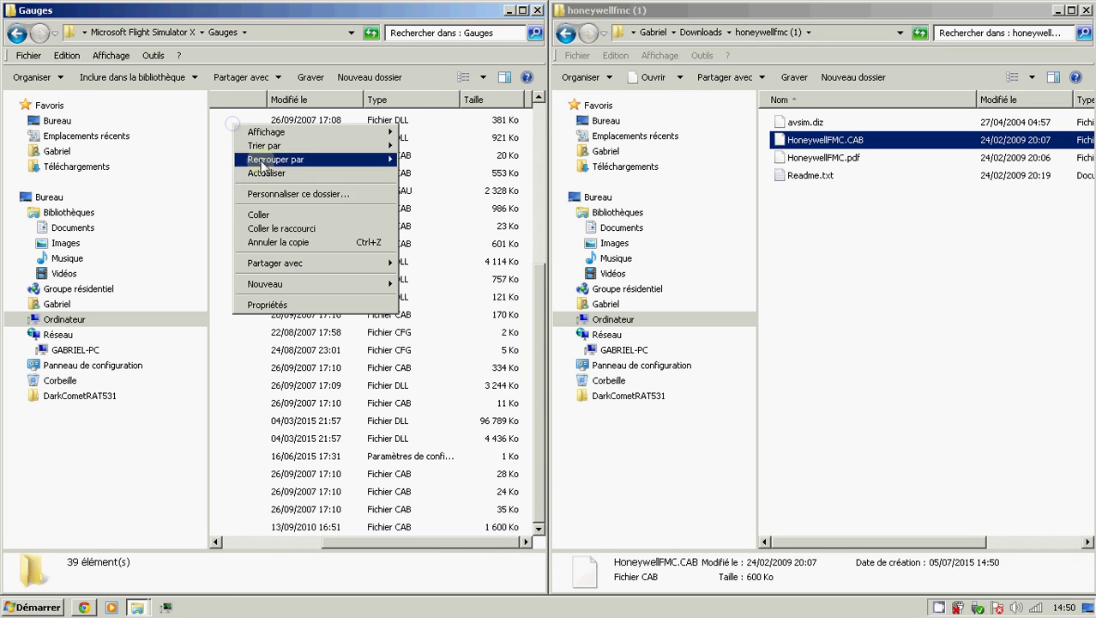
left_click(279, 213)
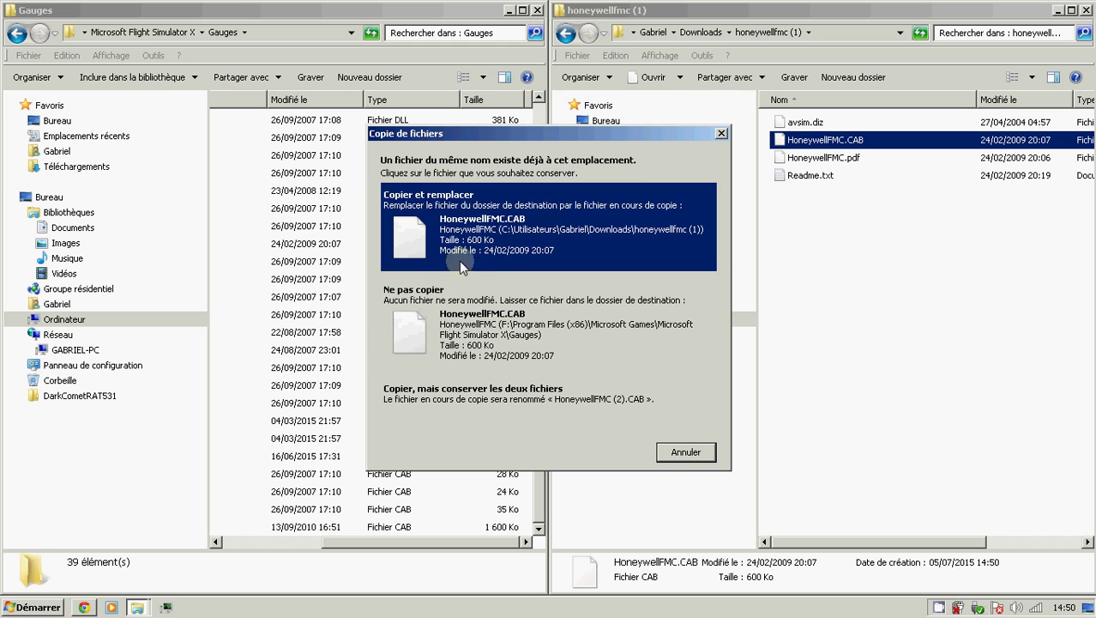
left_click(524, 237)
left_click_drag(452, 543, 239, 547)
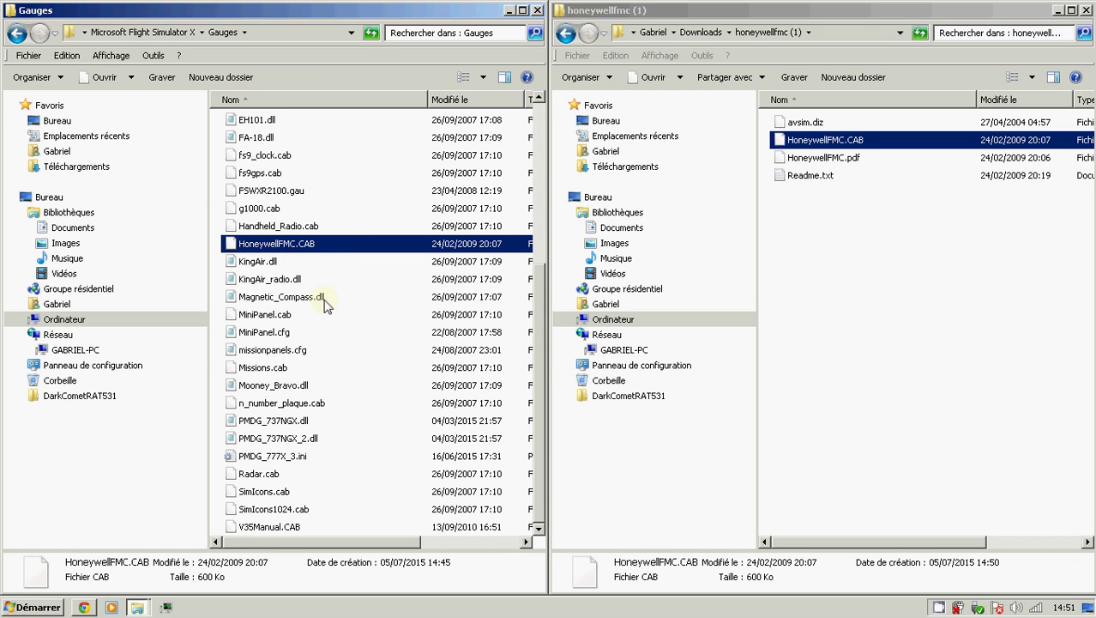
Step: Copy the Readme.txt window-section lines from Background_color through gauge00, then minimize it
left_click(910, 292)
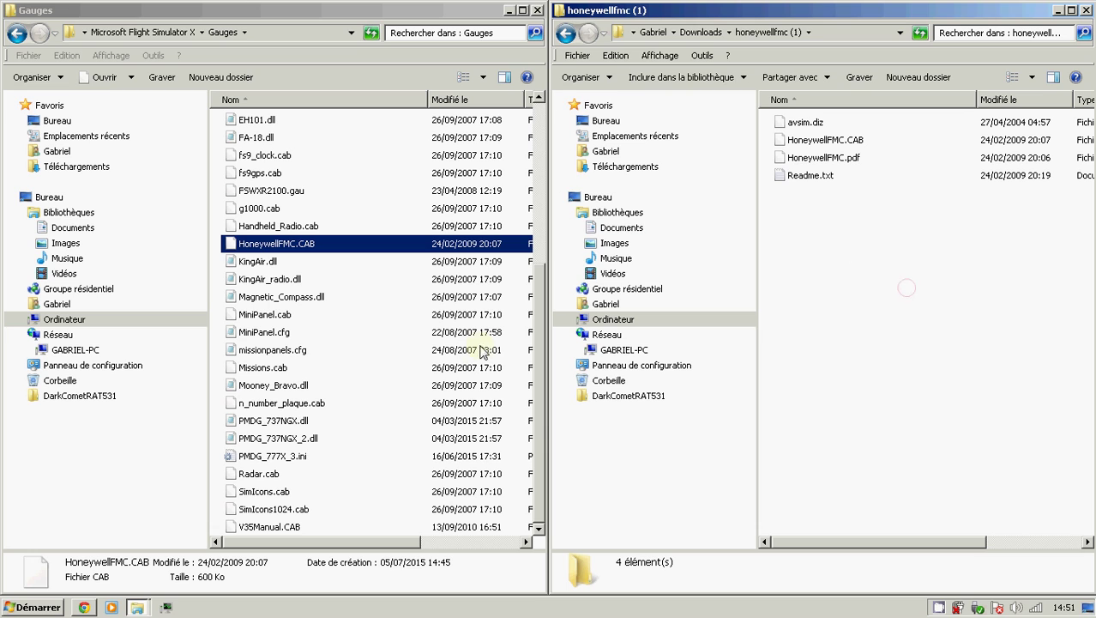
double_click(813, 176)
scroll(840, 245, "down", 6)
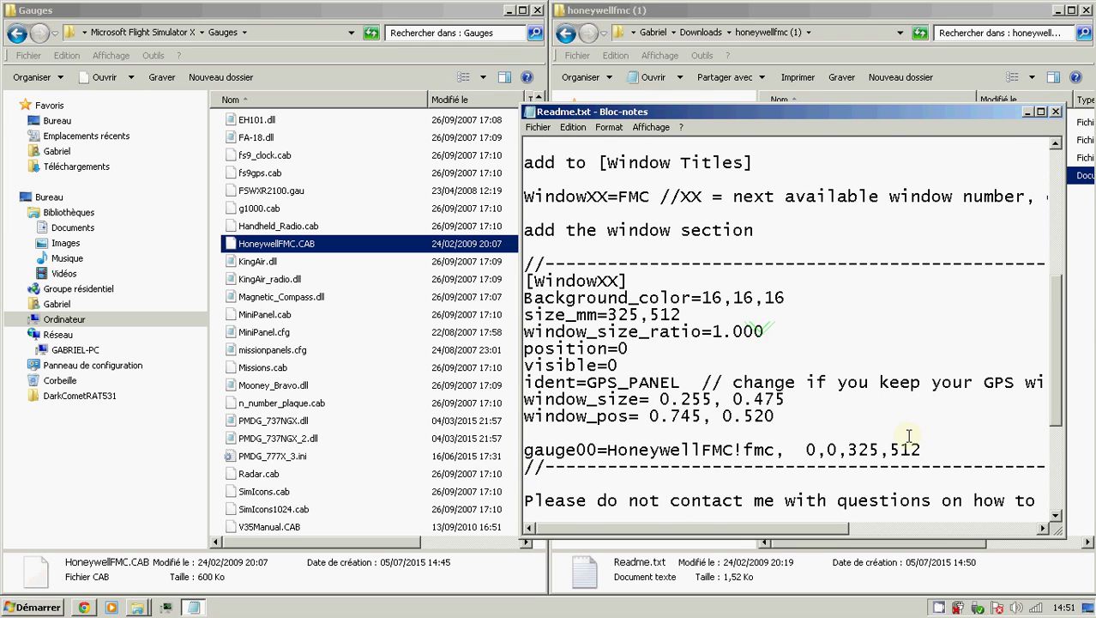
left_click_drag(955, 449, 470, 292)
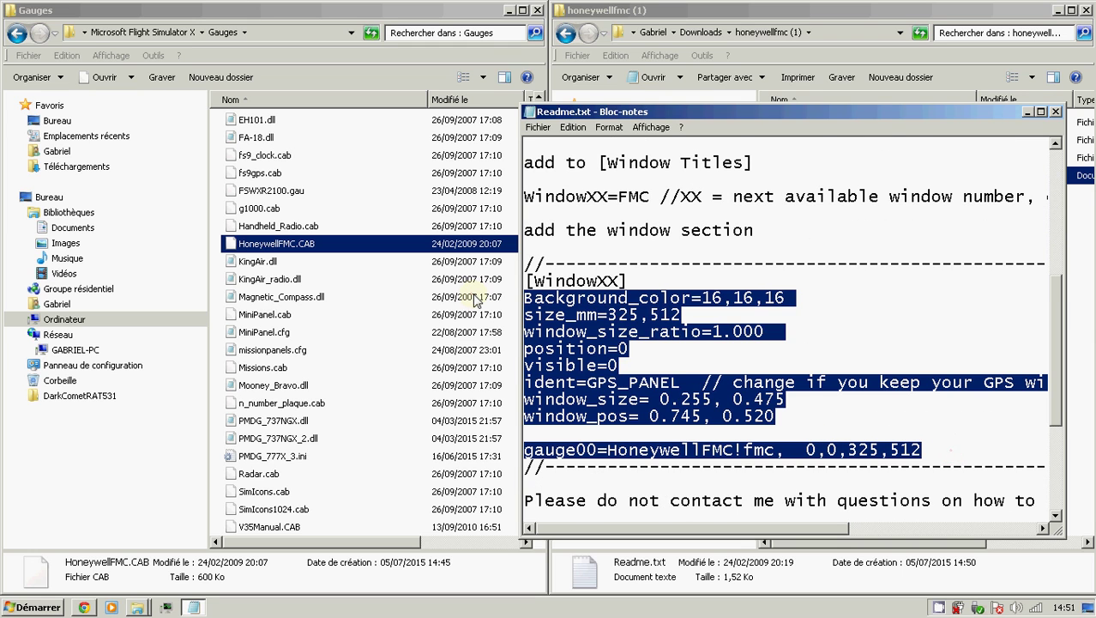
right_click(614, 316)
left_click(648, 360)
left_click(1029, 112)
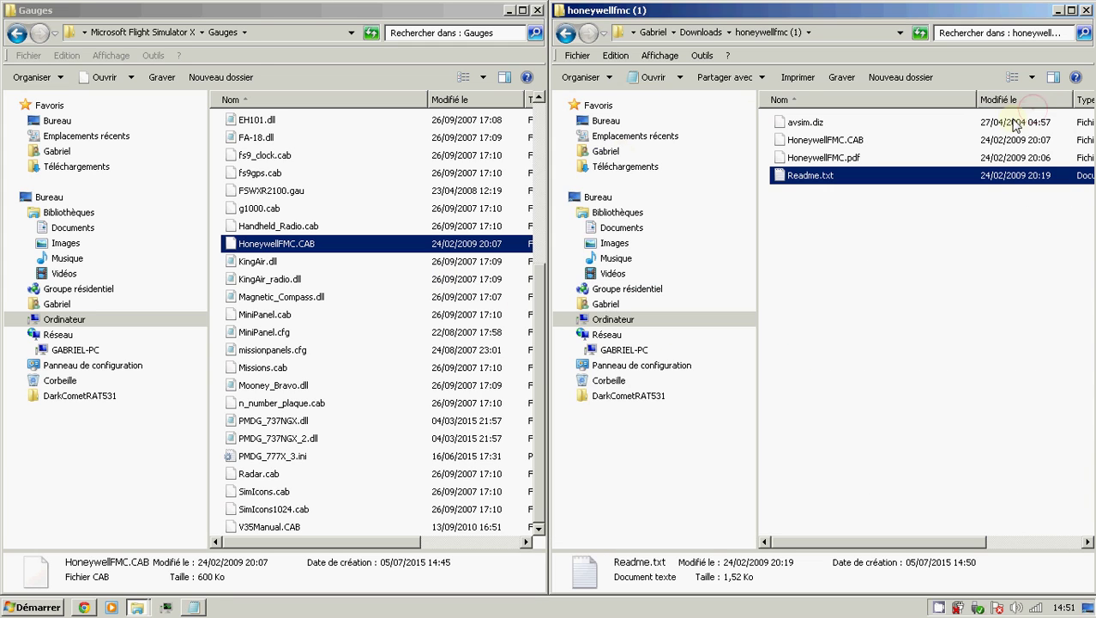
Step: Browse SimObjects > Airplanes > Lear45 > panel and open panel.cfg
left_click(157, 35)
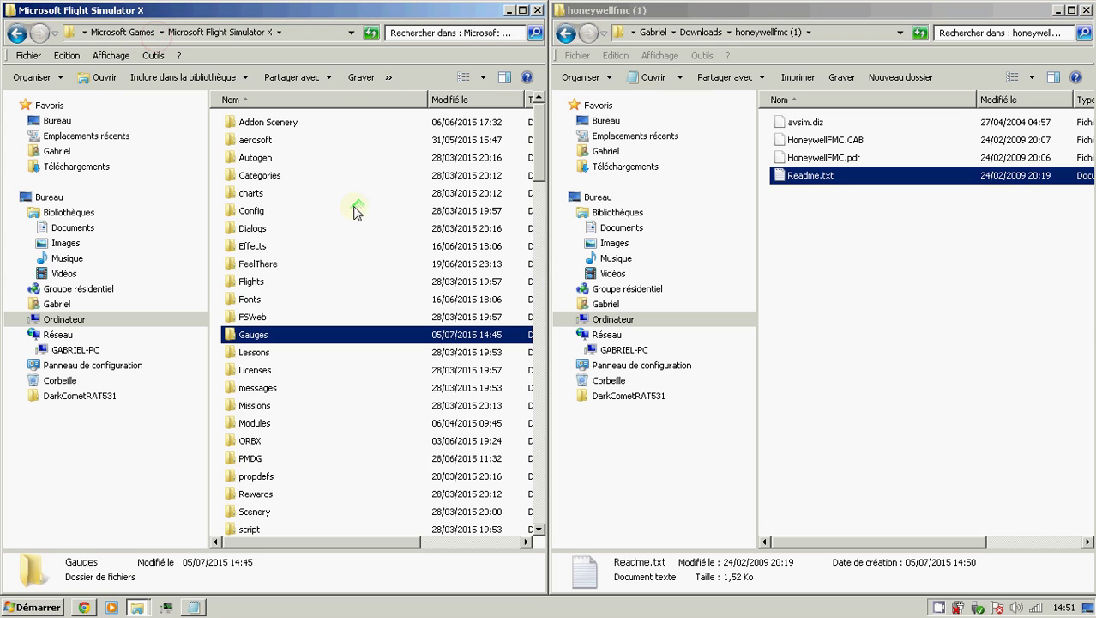
scroll(324, 219, "down", 4)
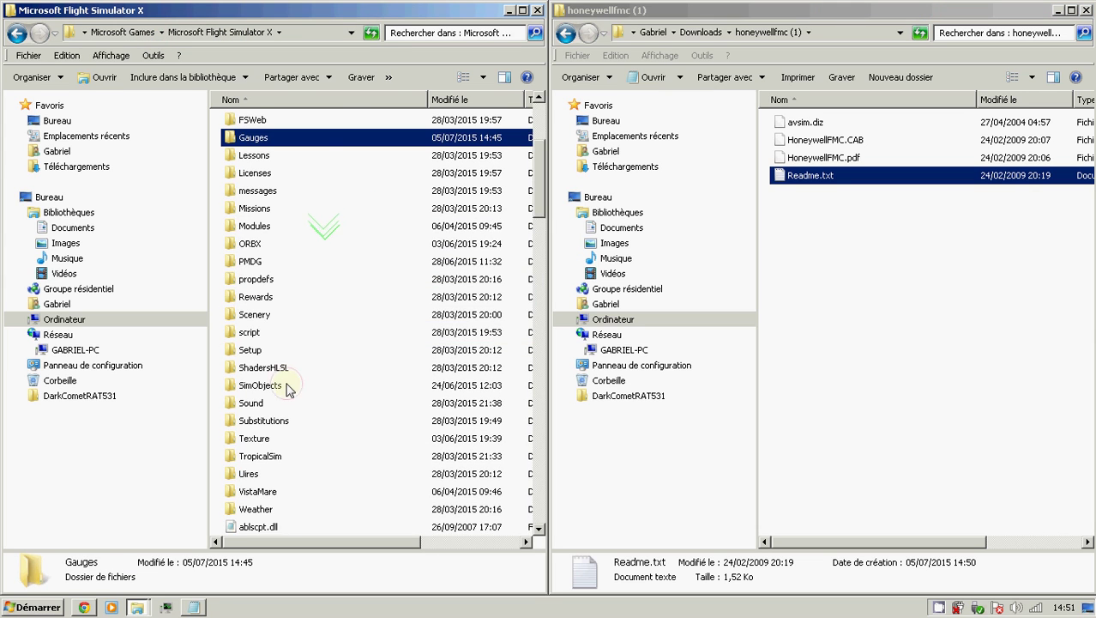
double_click(289, 389)
double_click(268, 121)
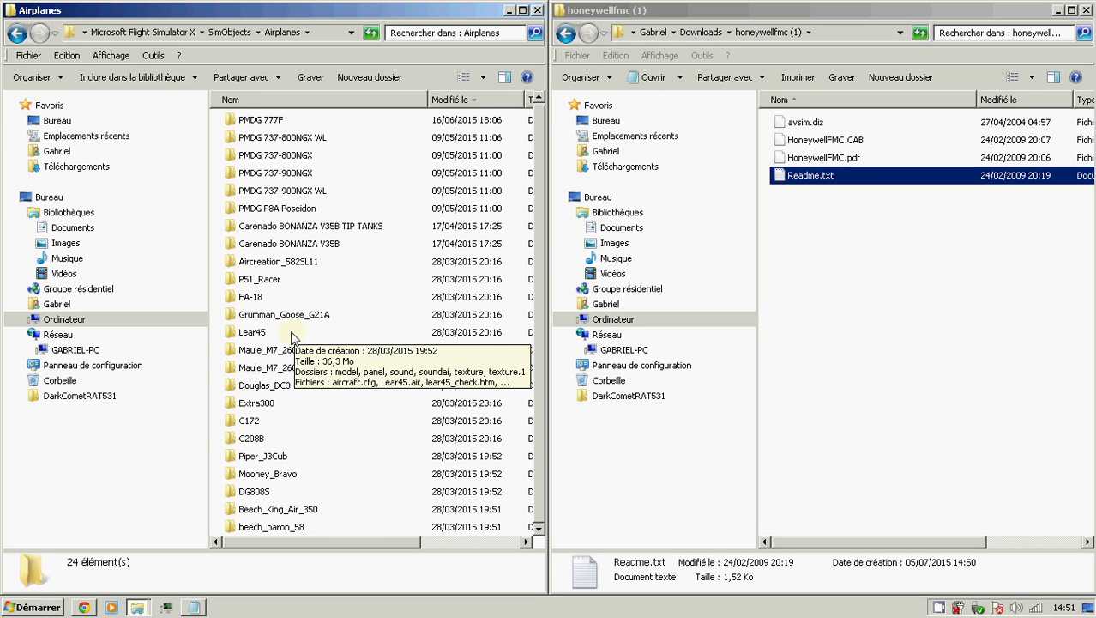
double_click(258, 332)
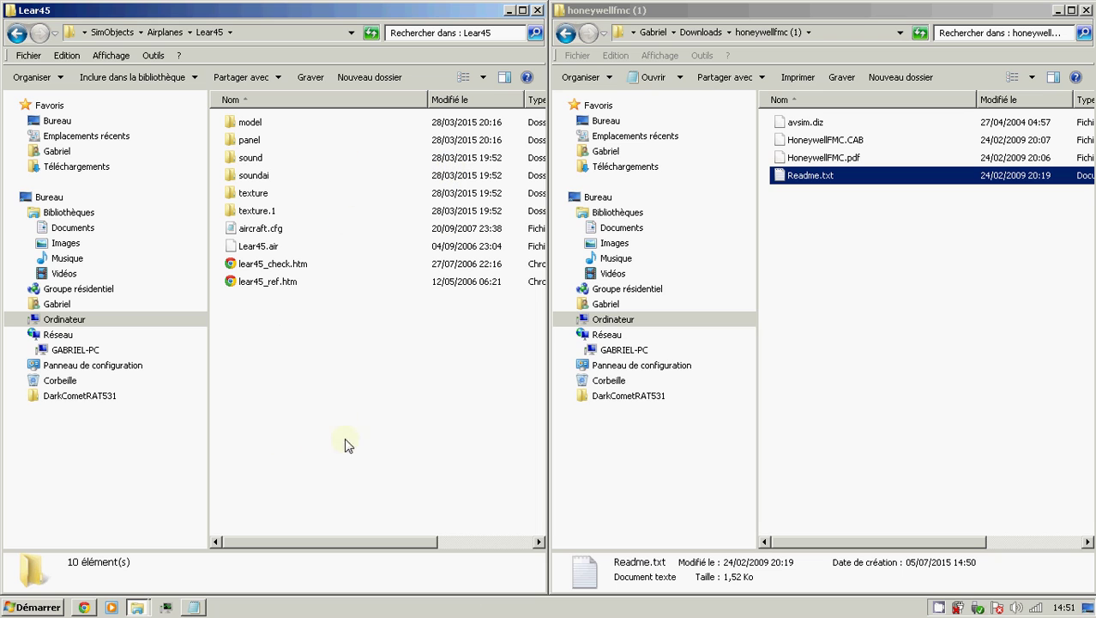
double_click(251, 140)
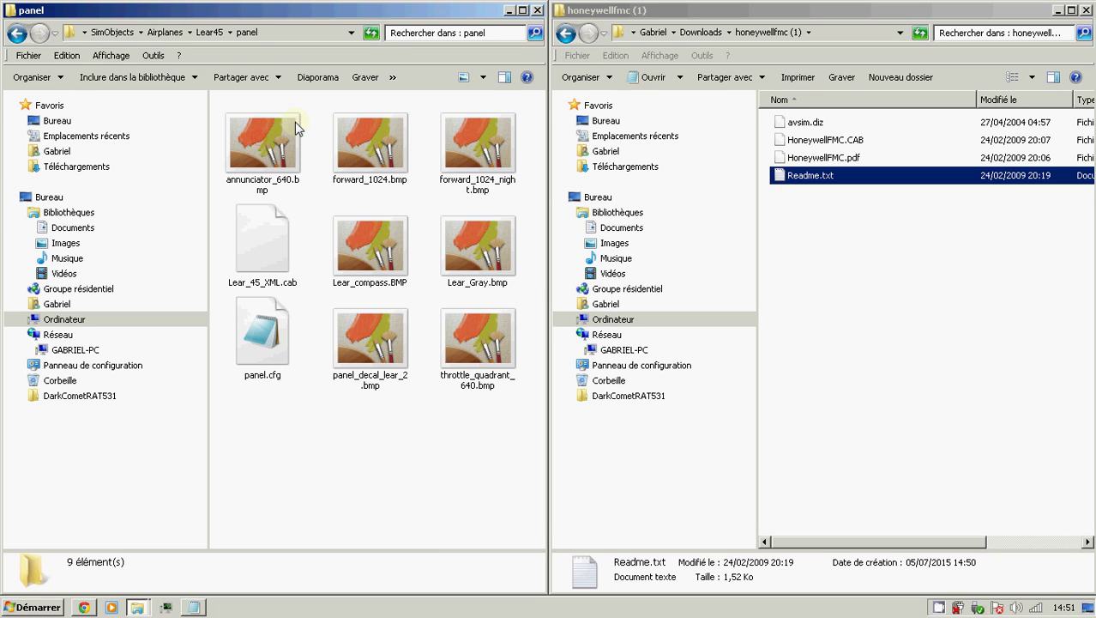
double_click(270, 376)
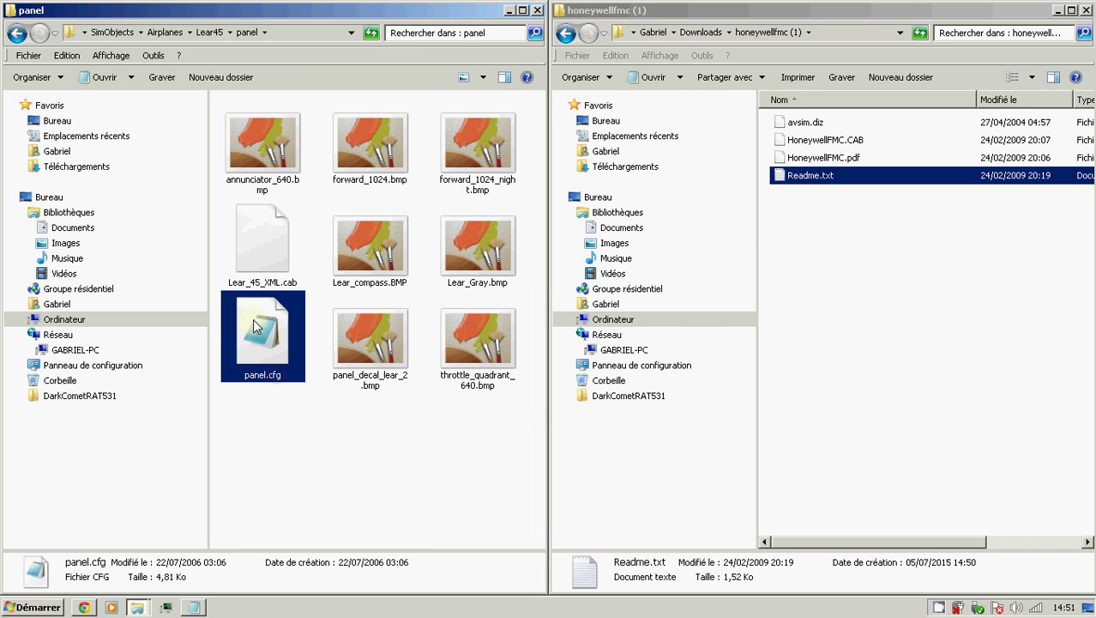
Step: Maximize Notepad and place the cursor after ident=GPS_PANEL in [Window02]
left_click_drag(692, 106, 643, 2)
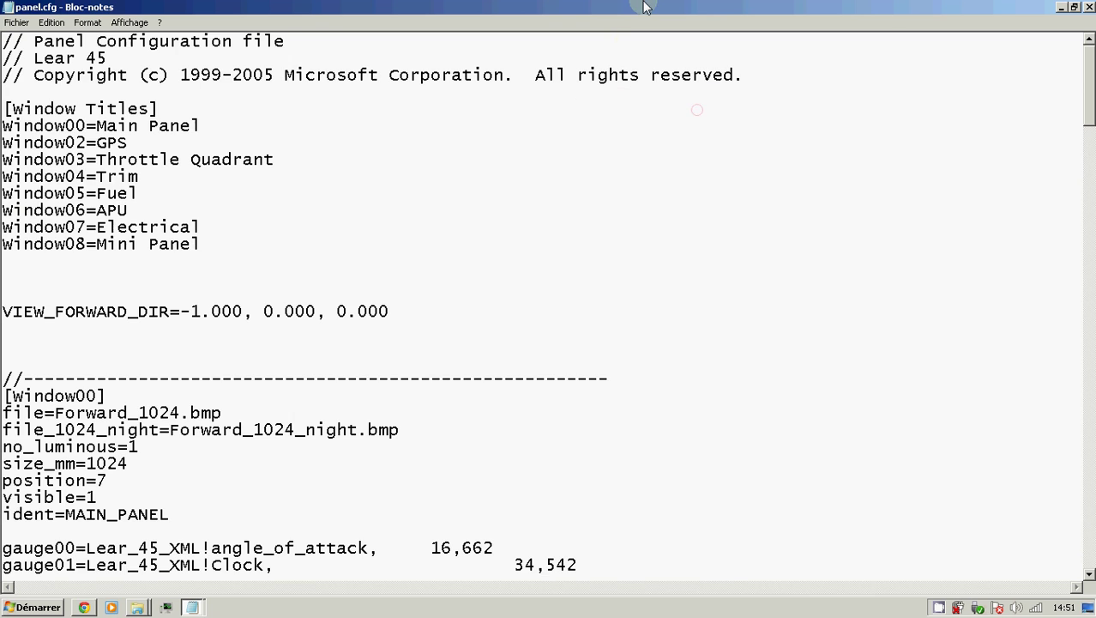
scroll(266, 313, "down", 5)
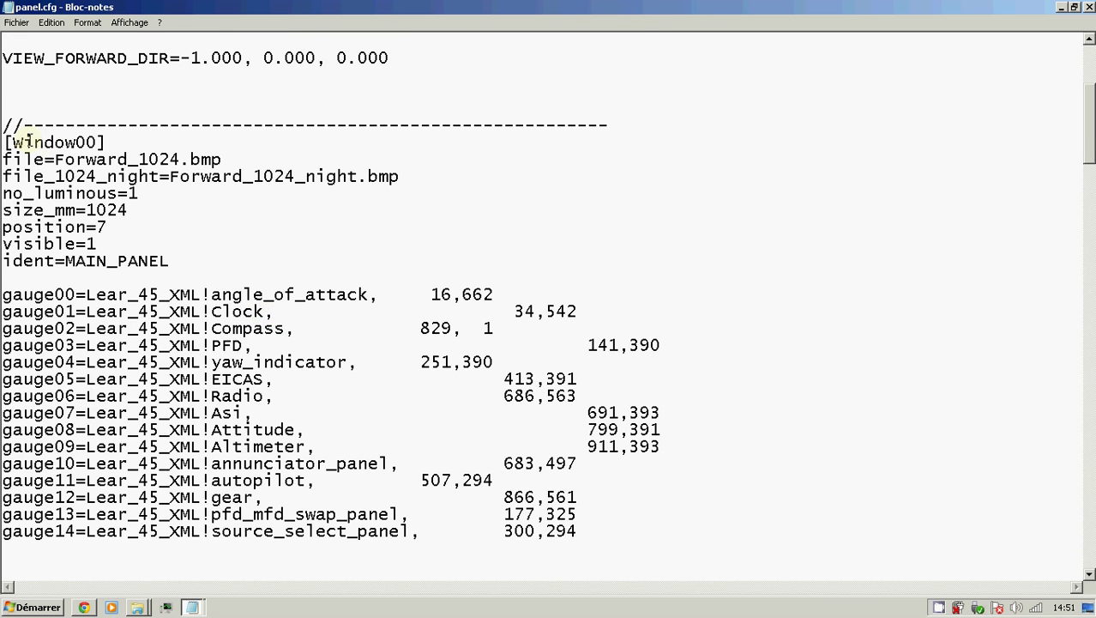
scroll(28, 141, "down", 12)
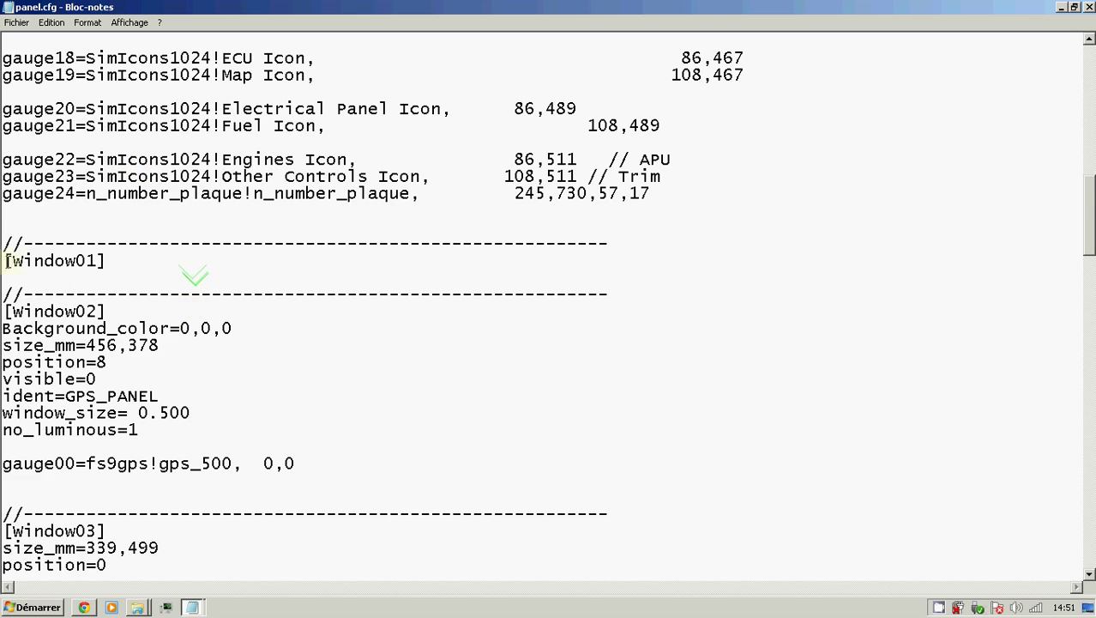
scroll(195, 272, "down", 4)
left_click_drag(118, 260, 212, 260)
left_click(212, 262)
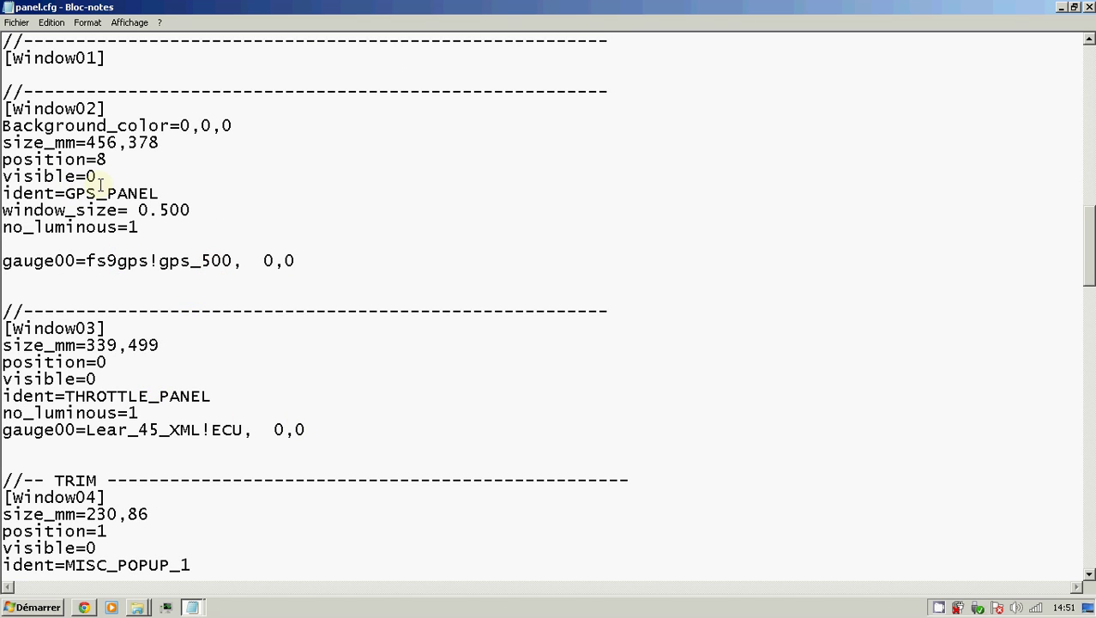
left_click_drag(72, 194, 170, 200)
left_click(170, 199)
Step: Delete the old GPS lines under [Window02] and paste the HoneywellFMC!fmc block sized 325,512
left_click_drag(369, 275, 9, 109)
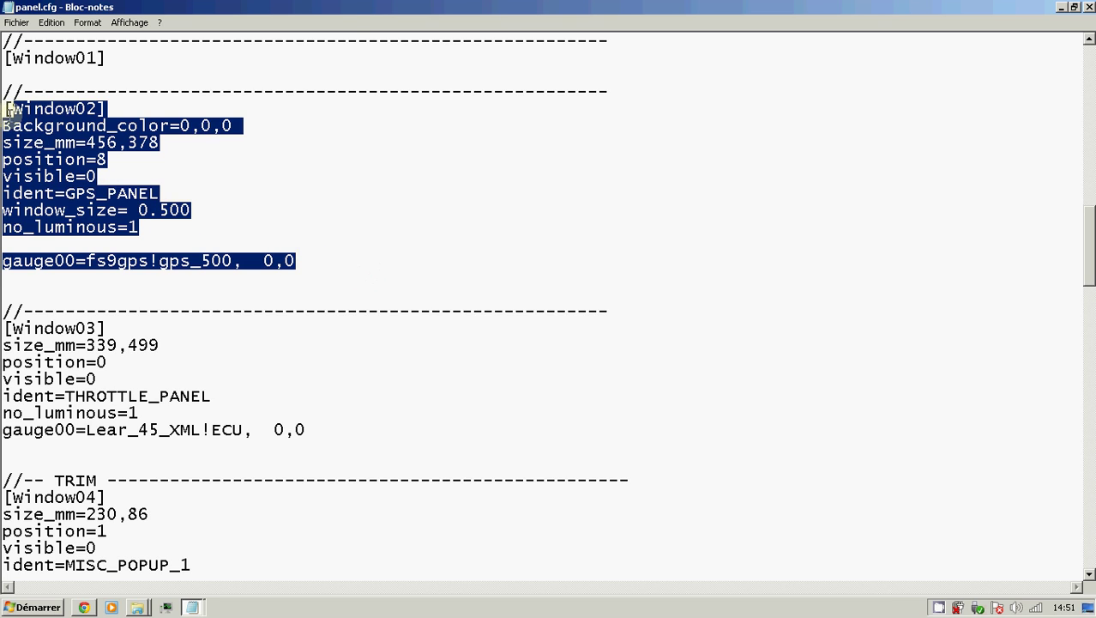
right_click(472, 183)
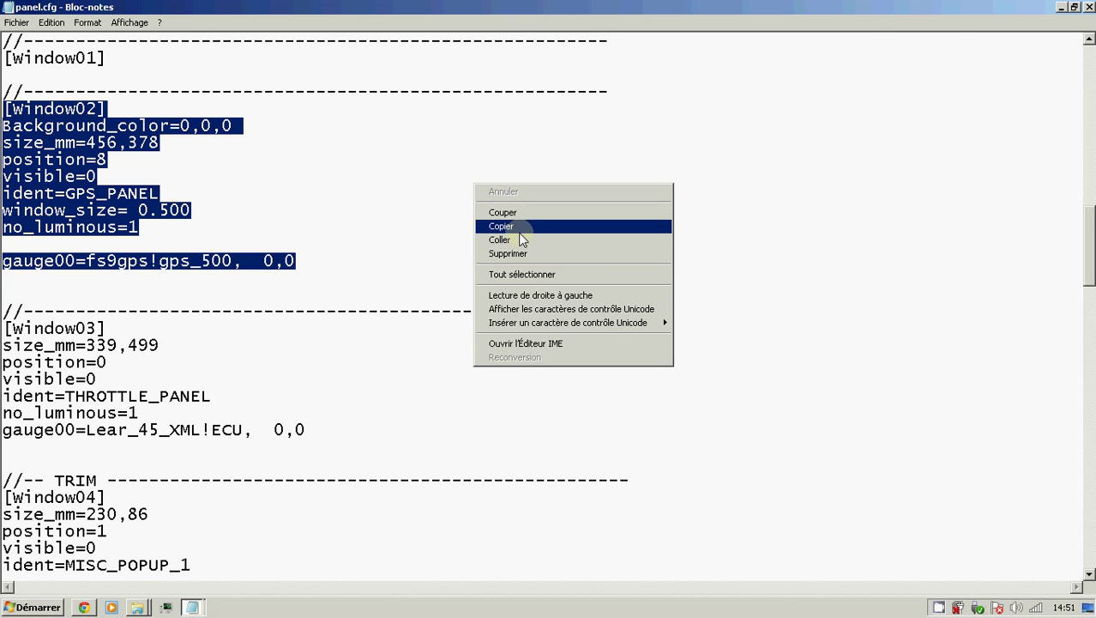
left_click(369, 201)
left_click_drag(369, 259, 4, 125)
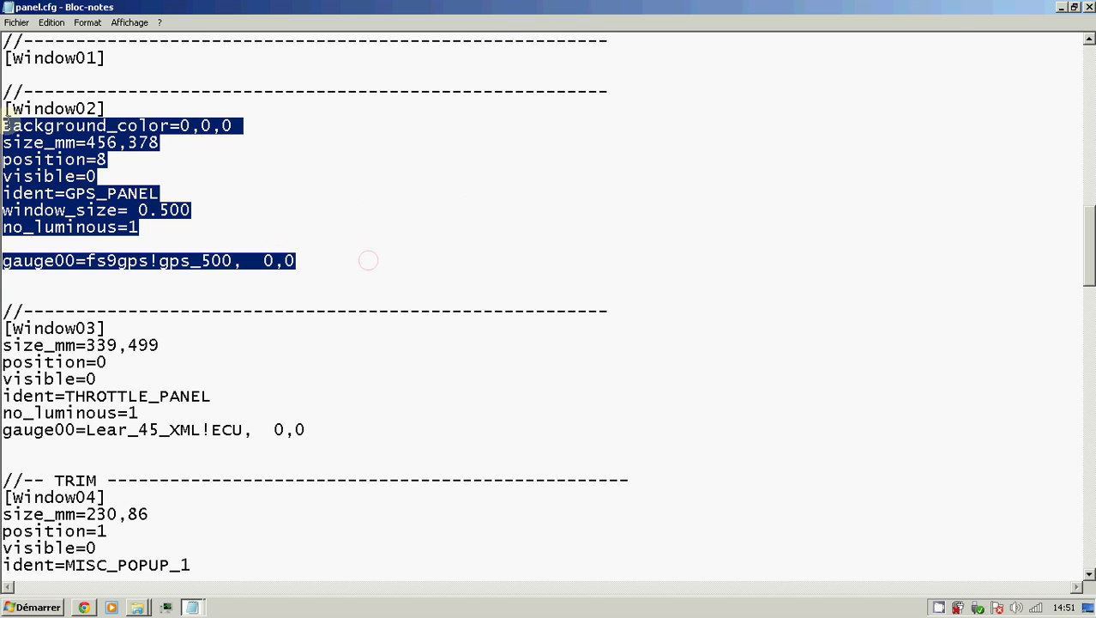
key("Delete")
key("ctrl+v")
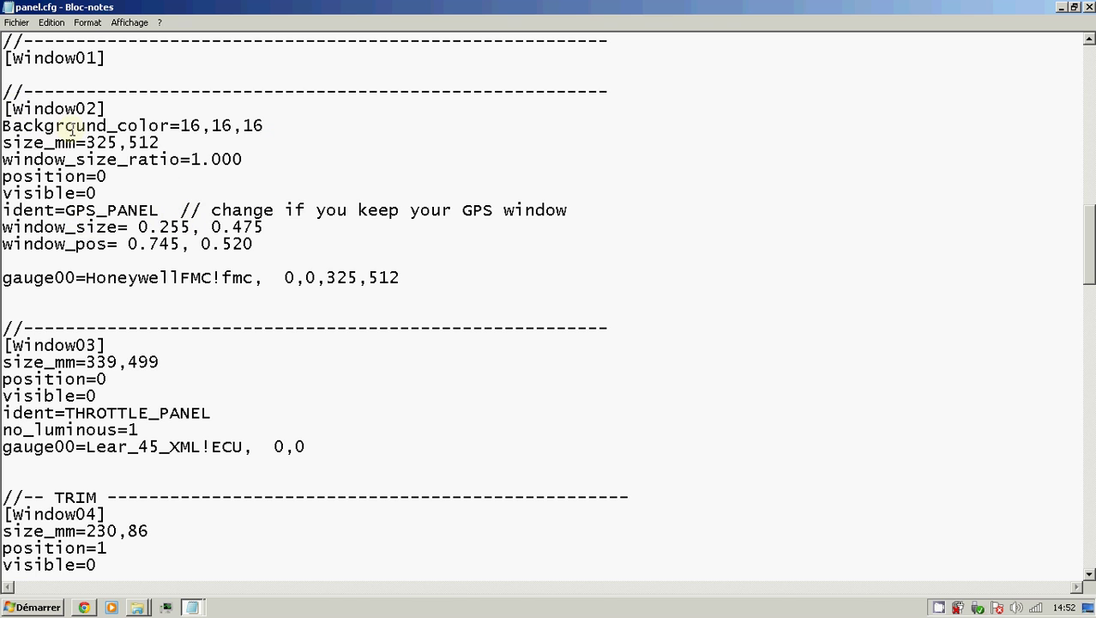
scroll(19, 126, "up", 2)
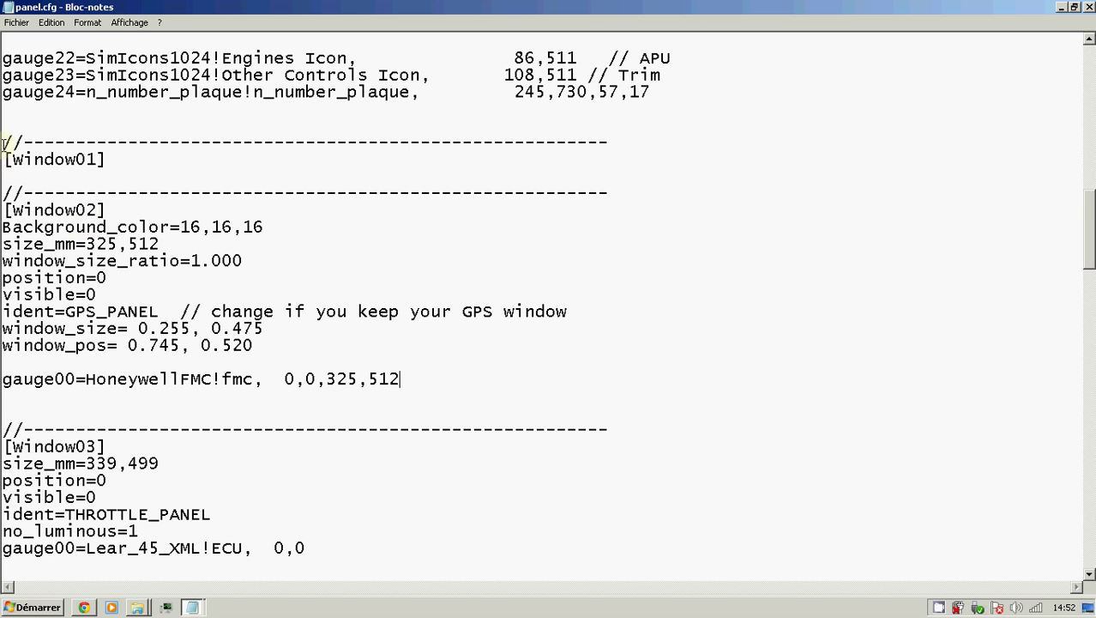
scroll(6, 145, "down", 1)
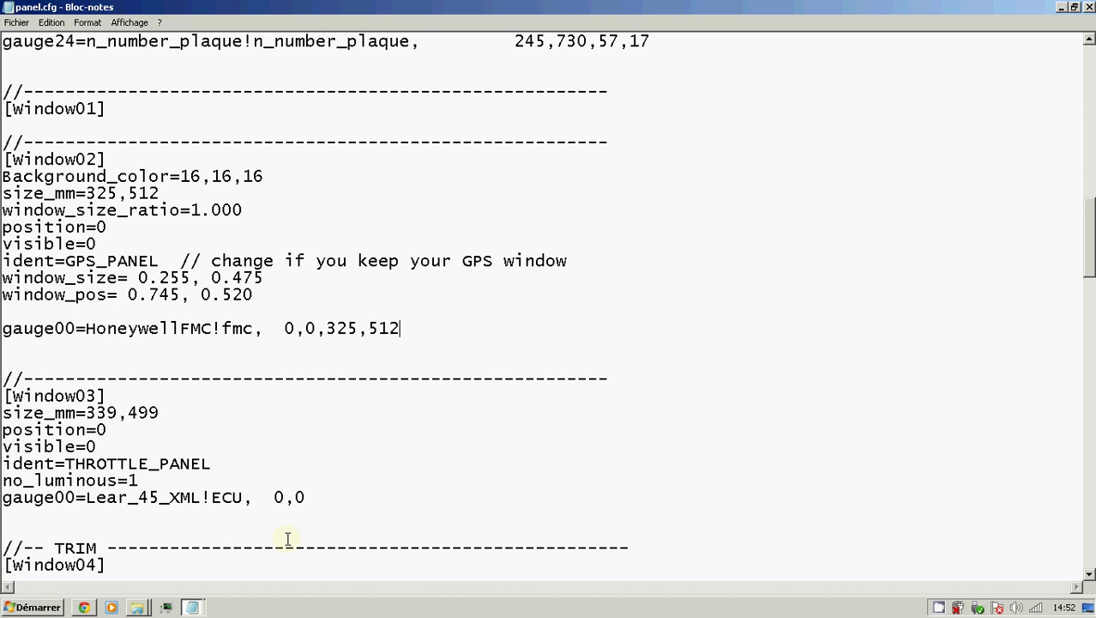
scroll(292, 482, "down", 3)
scroll(306, 473, "up", 3)
scroll(36, 336, "up", 2)
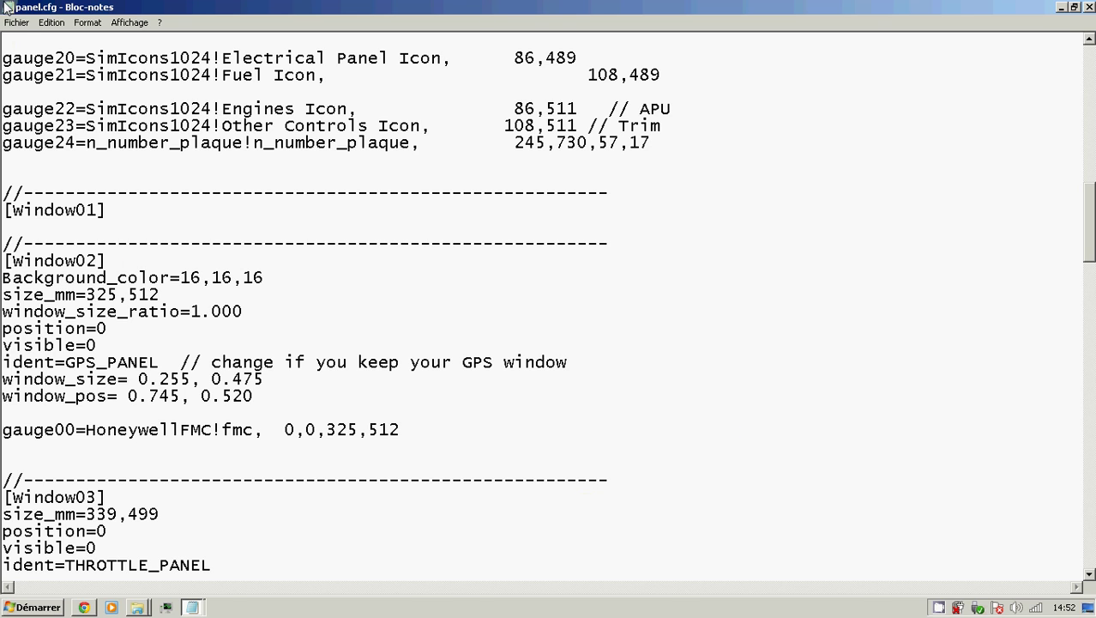
Step: Save panel.cfg with Fichier > Enregistrer and close Notepad
left_click(17, 22)
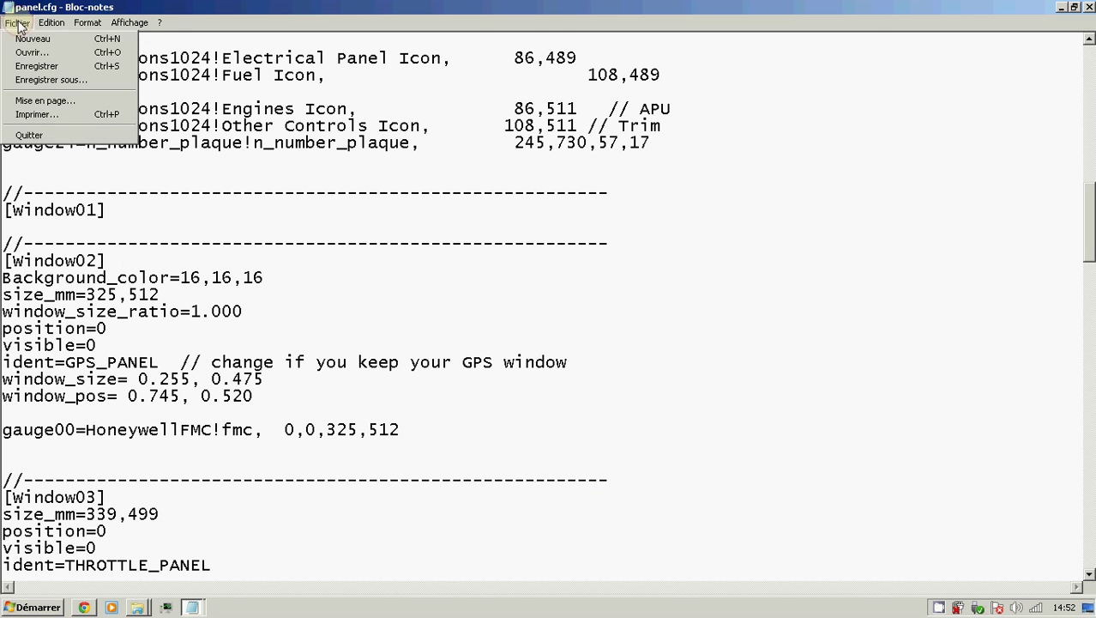
left_click(34, 66)
left_click(1088, 7)
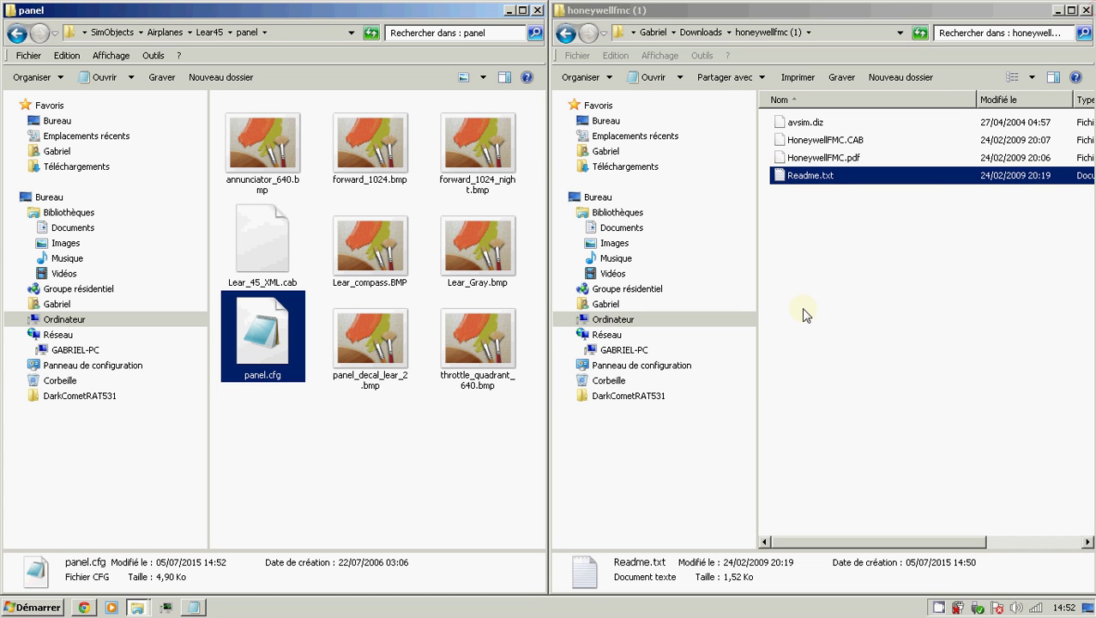
Step: Close both Explorer windows, Chrome and the leftover Notepad window
left_click(1084, 10)
left_click(1081, 9)
left_click(1078, 7)
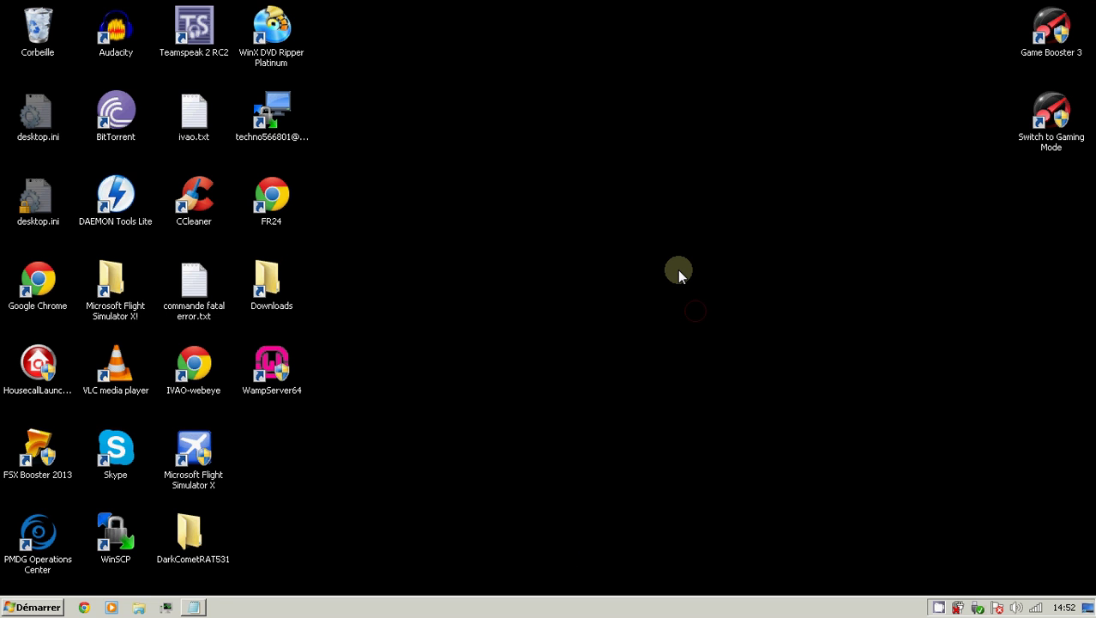
right_click(199, 606)
left_click(202, 573)
Step: Launch Microsoft Flight Simulator X from its desktop icon
double_click(196, 437)
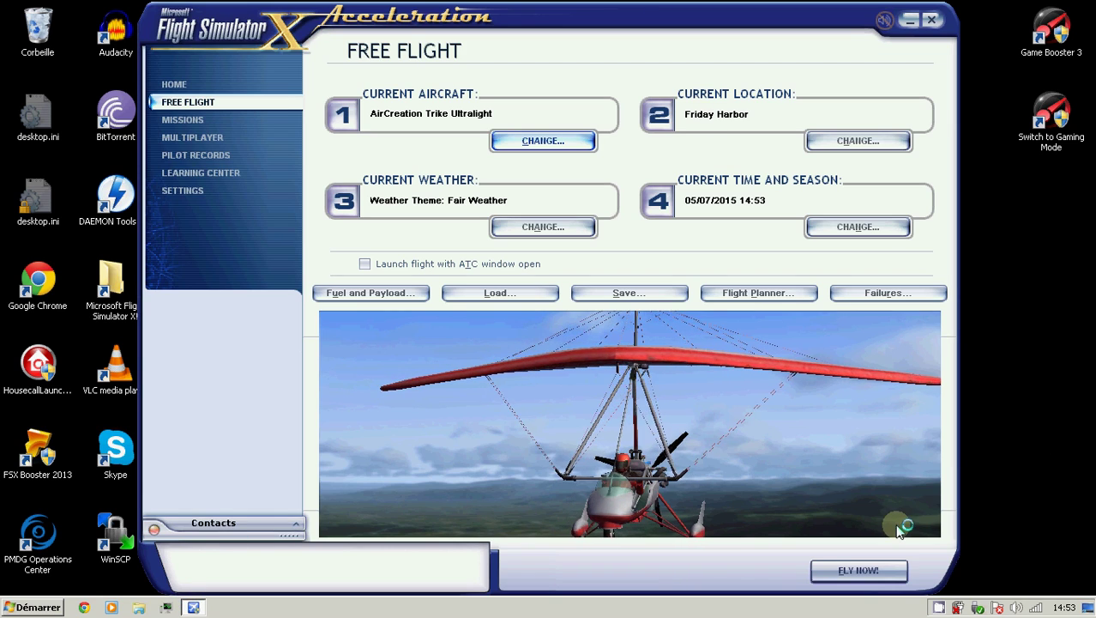
Step: Set the starting airport to Nice/Cote d'Azur using ICAO code LFMN
left_click(873, 147)
left_click(587, 151)
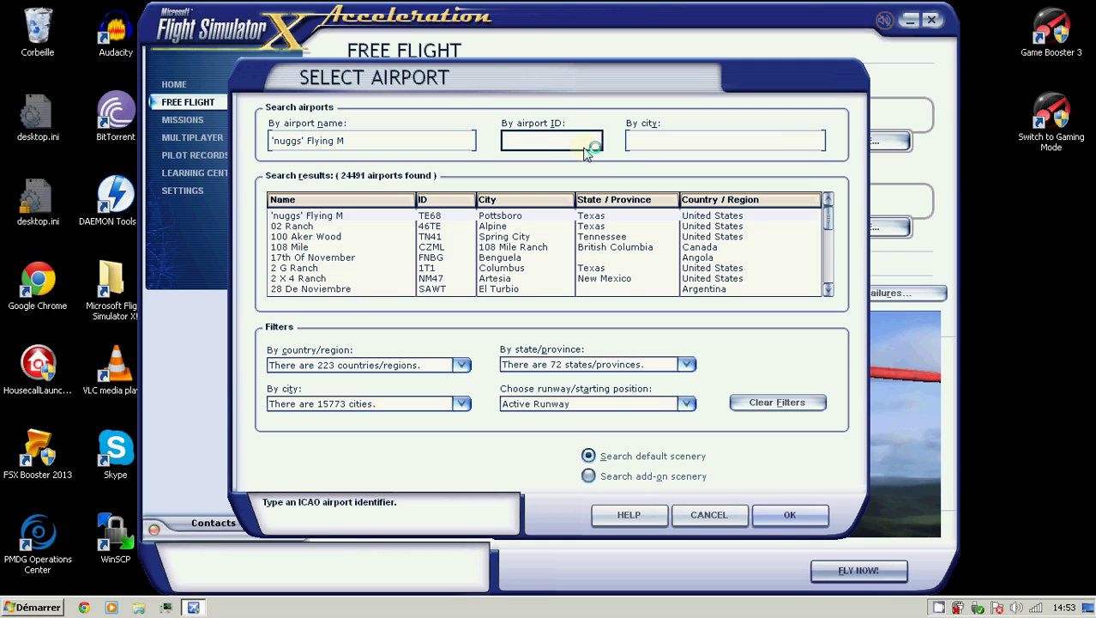
type("lfmn")
left_click(802, 513)
Step: Set the time of day to daytime and the weather to Clear skies
left_click(857, 227)
left_click(293, 153)
left_click(789, 515)
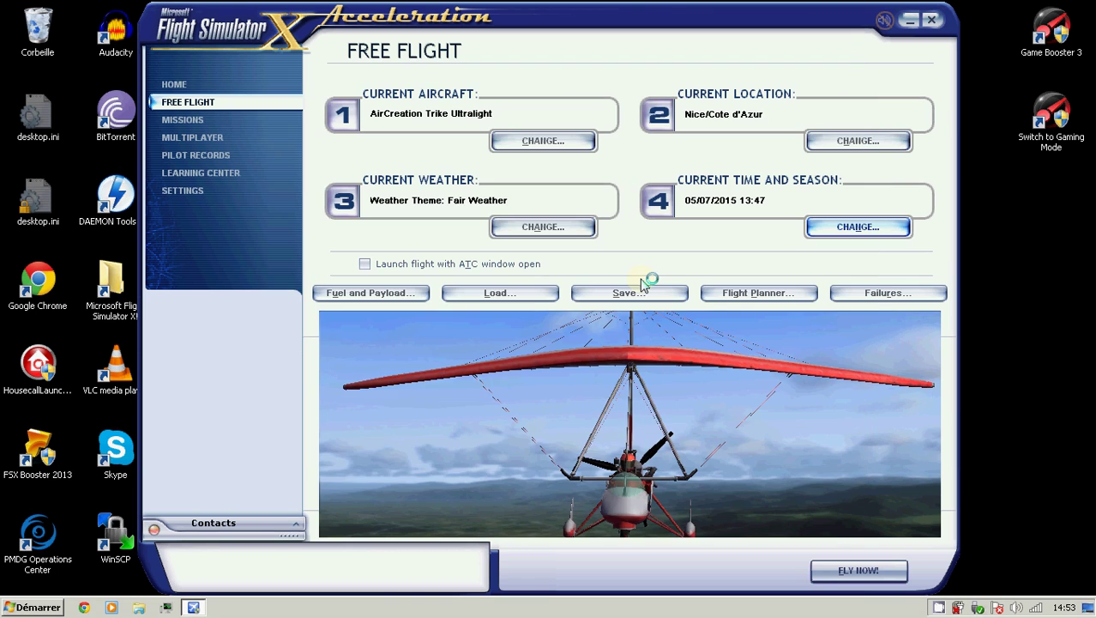
left_click(519, 225)
left_click(391, 162)
left_click(776, 517)
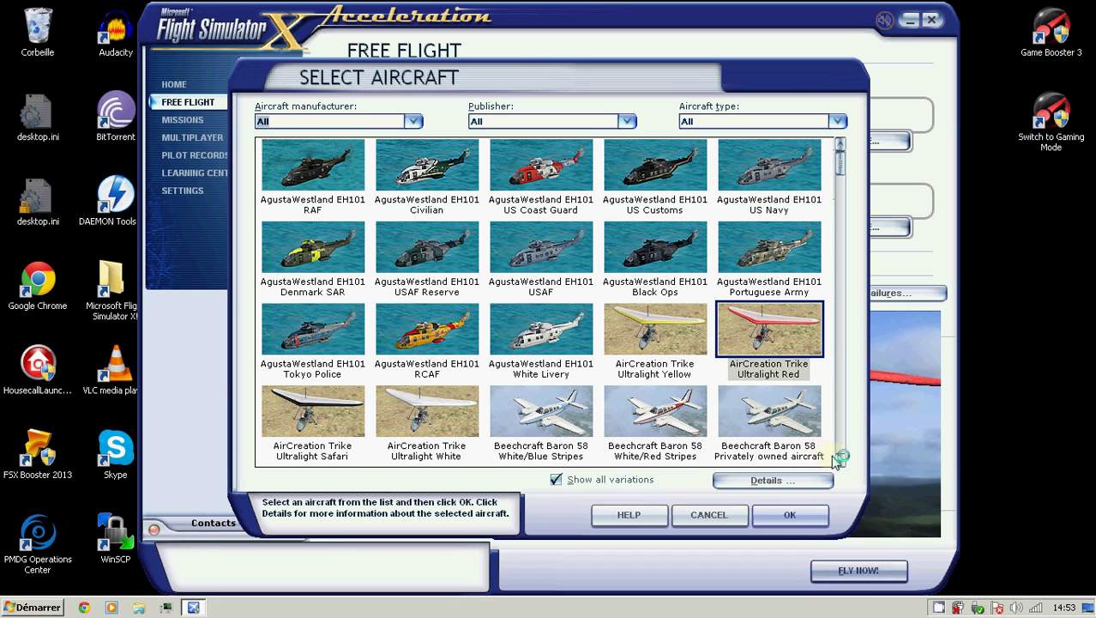
Step: Select the Bombardier Learjet 45 Gold, Black as the aircraft
scroll(842, 463, "down", 2)
scroll(843, 464, "down", 5)
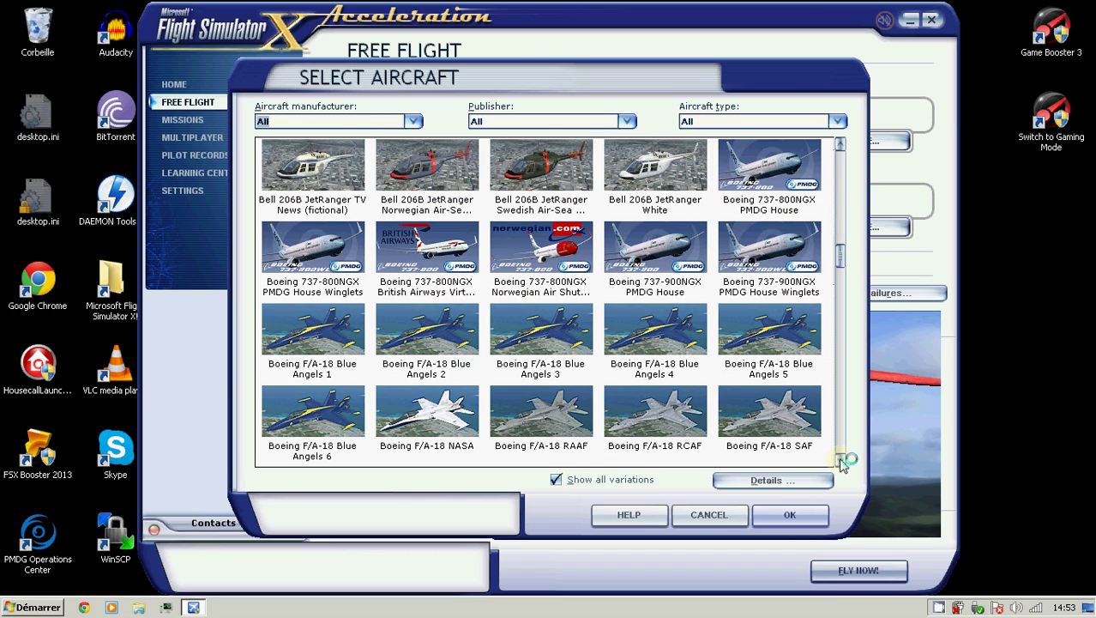
scroll(842, 463, "down", 2)
scroll(843, 463, "down", 5)
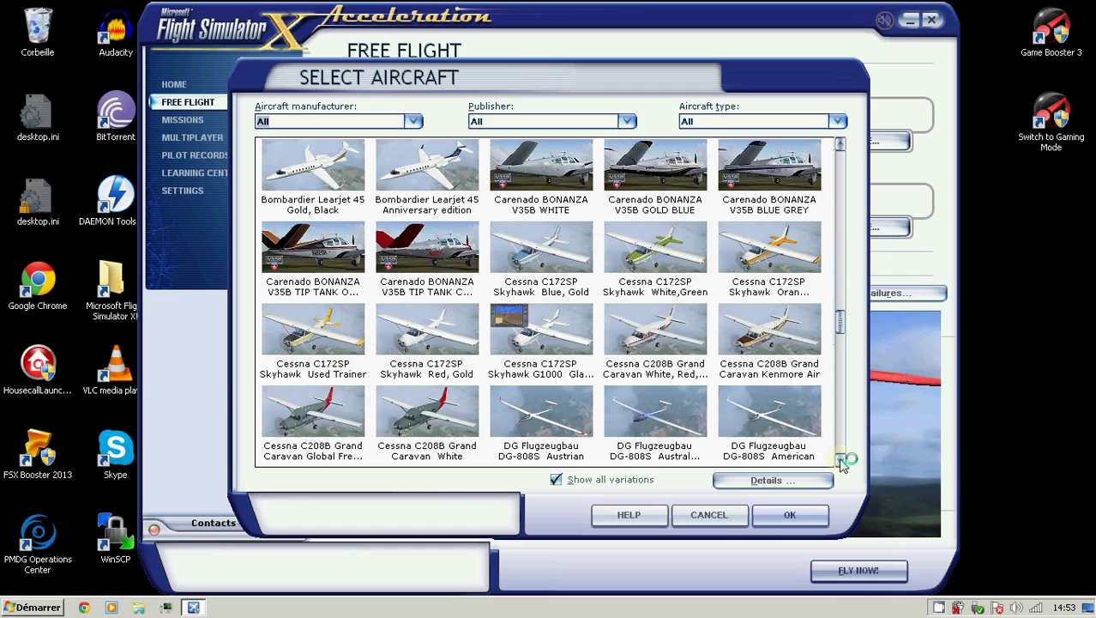
scroll(843, 463, "down", 2)
left_click_drag(847, 373, 835, 293)
left_click(312, 369)
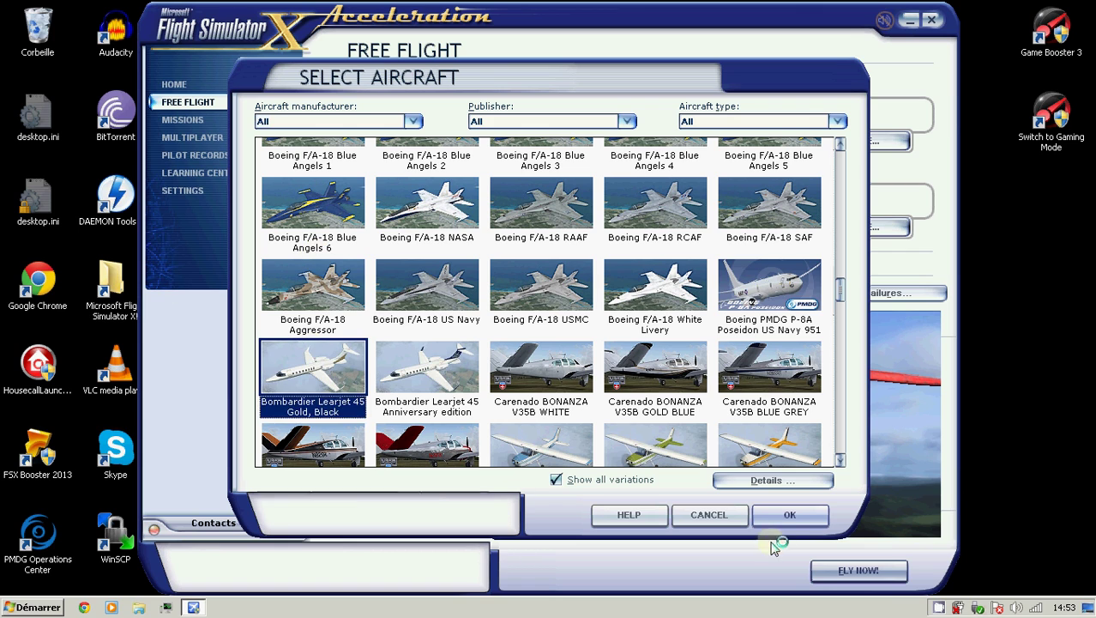
left_click(798, 519)
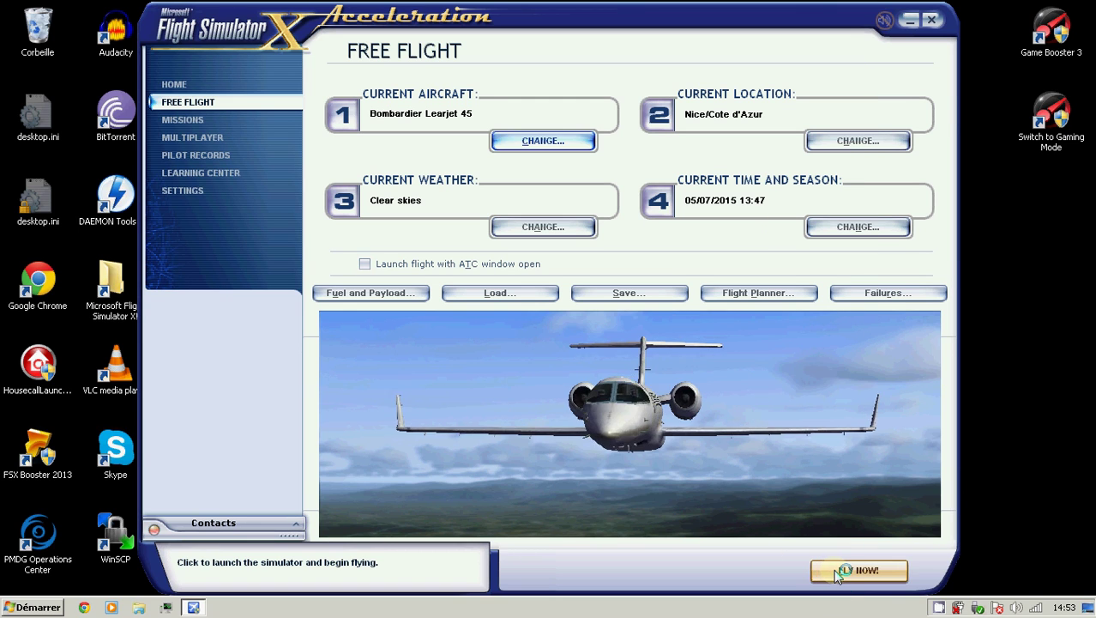
Step: Start the Learjet 45 flight on runway 04 at Nice and switch to the 2D cockpit panel
left_click(828, 570)
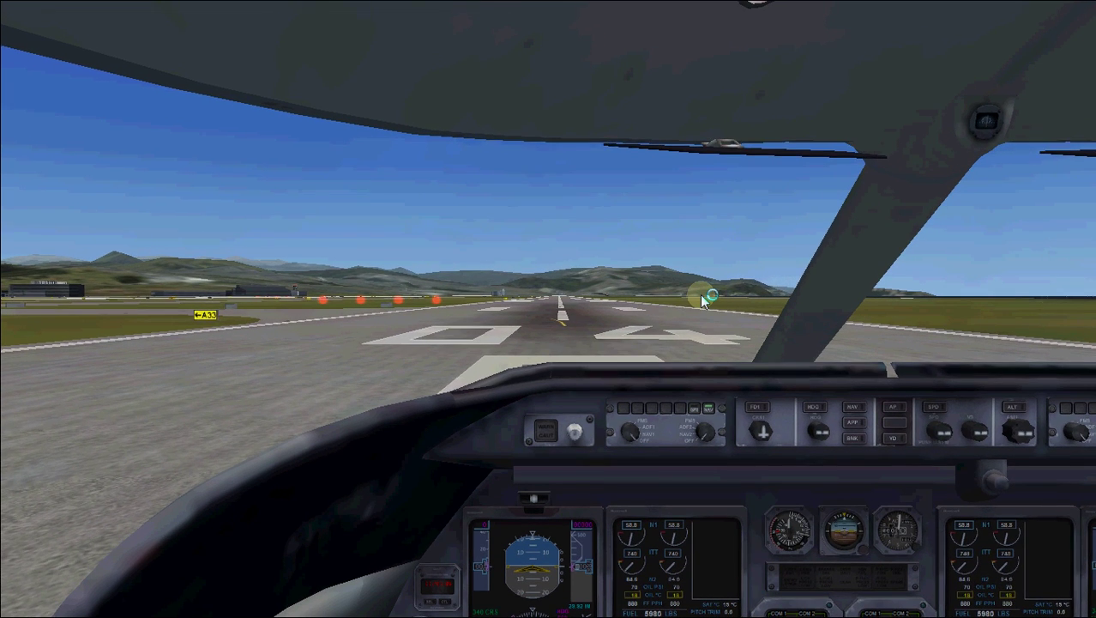
key("a")
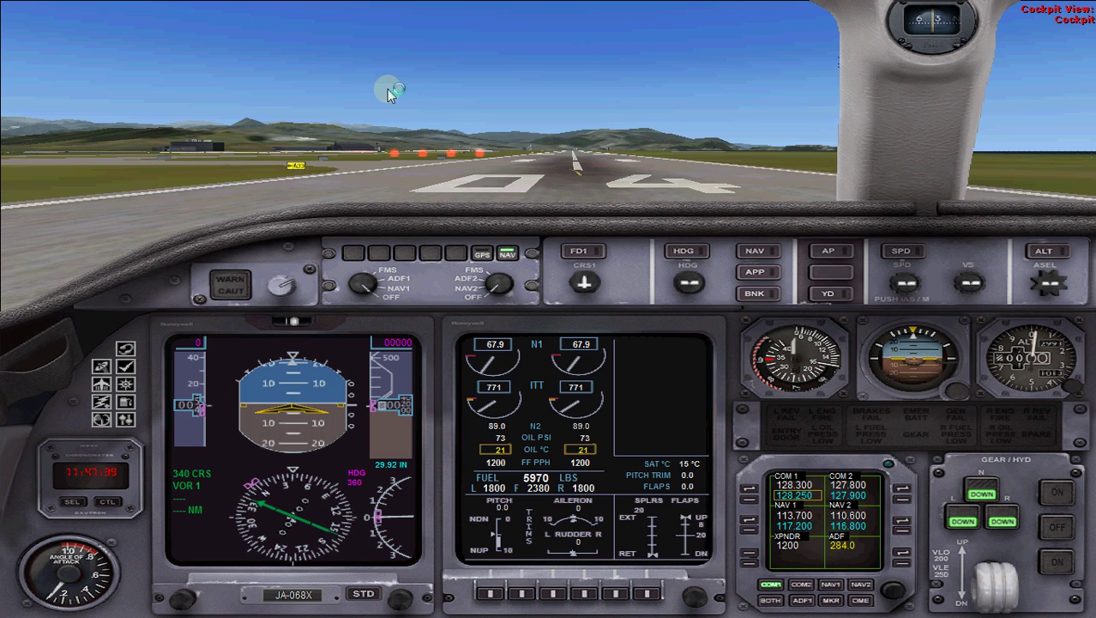
Step: Open the Honeywell FMC popup, move it up-left, power it on, and reach the INIT / REF INDEX page
left_click(101, 367)
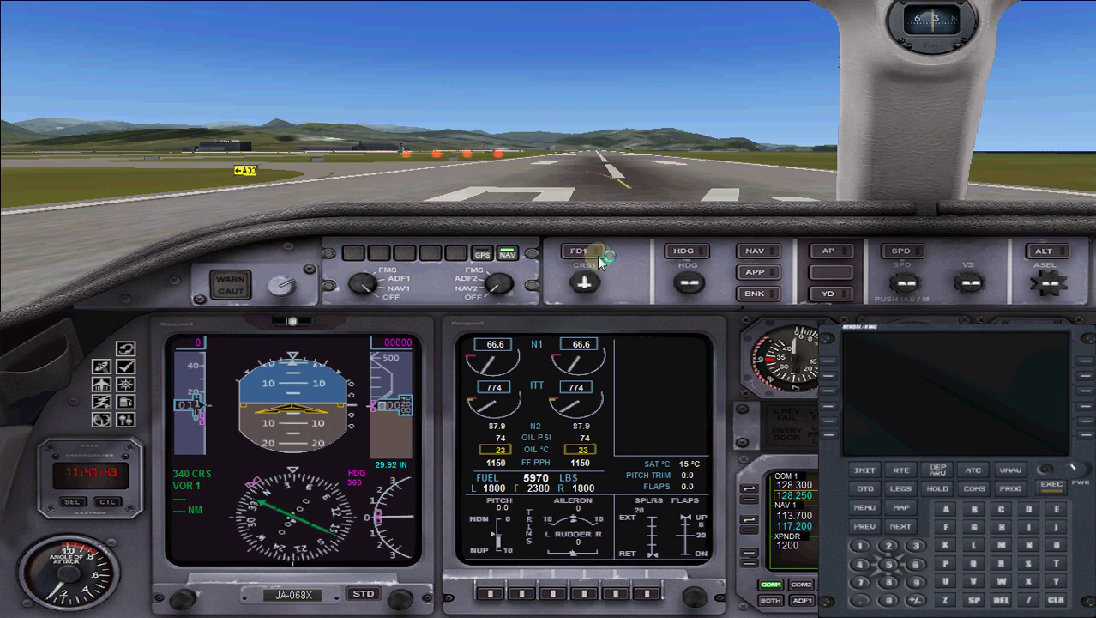
left_click_drag(933, 341, 811, 267)
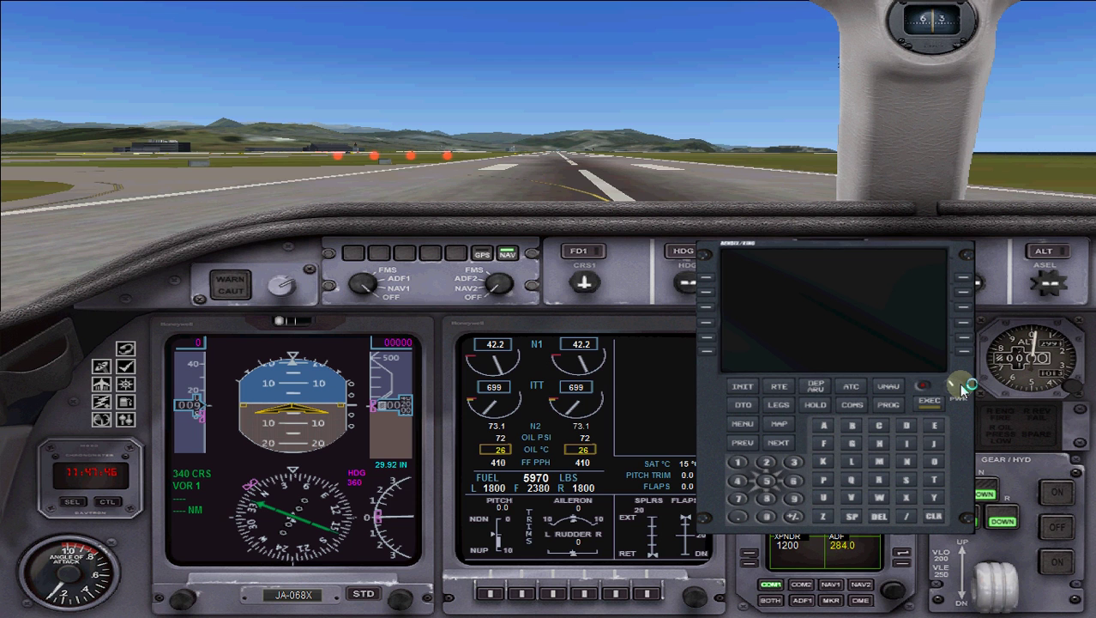
left_click(953, 385)
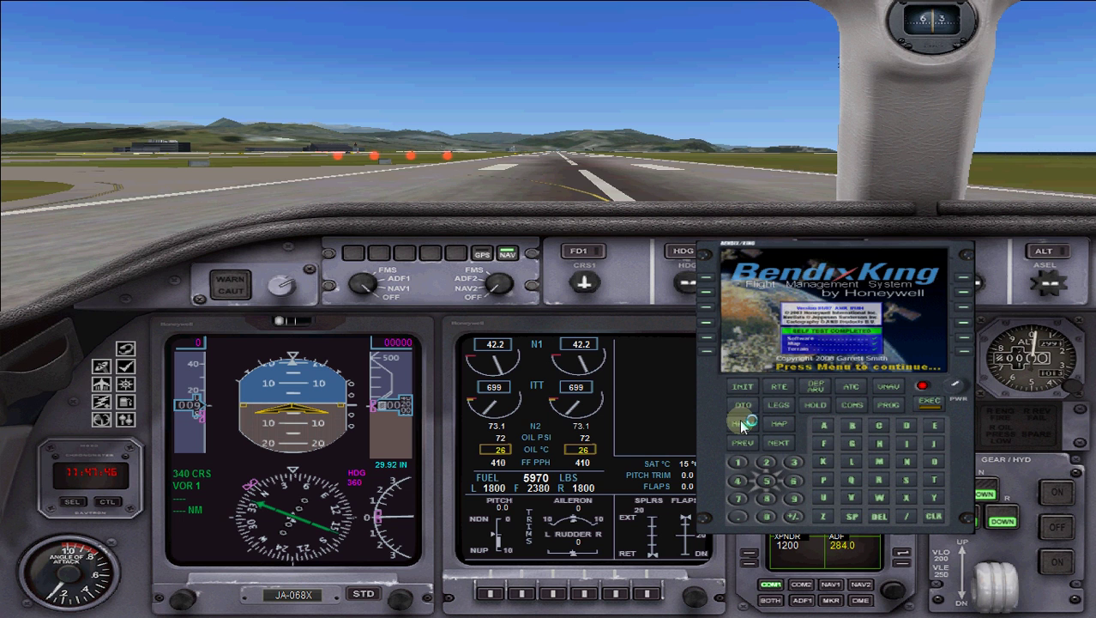
left_click(743, 423)
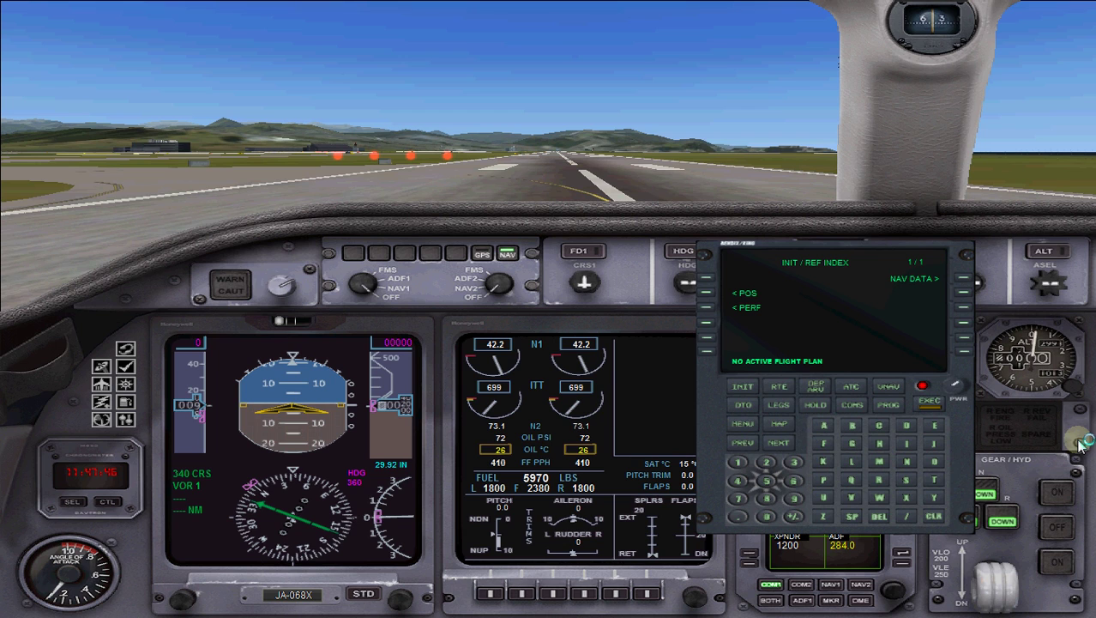
right_click(826, 301)
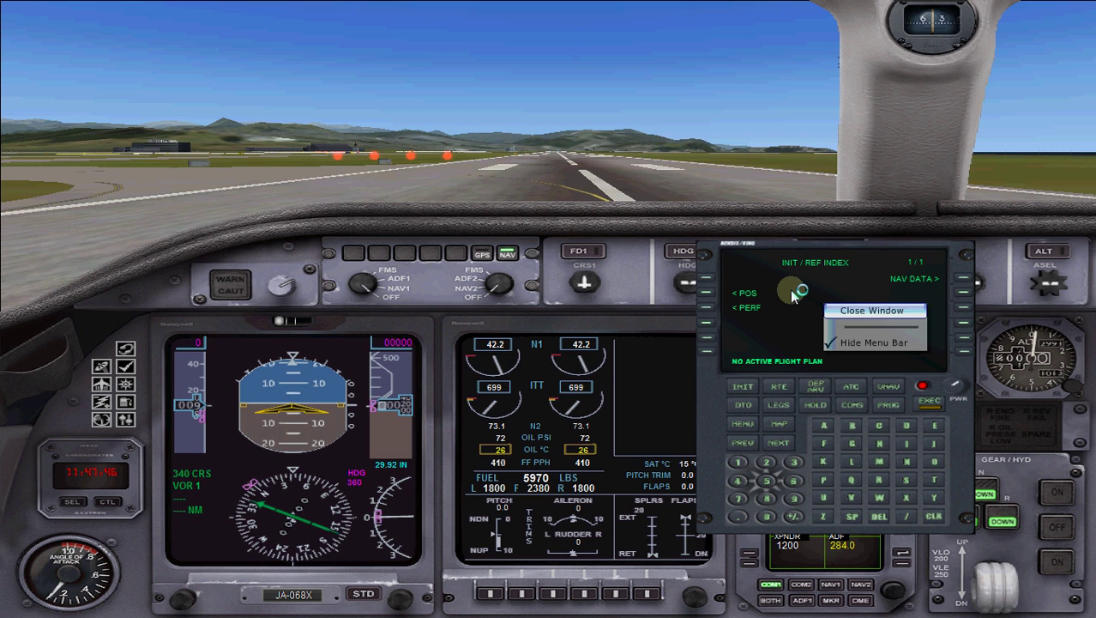
left_click(794, 296)
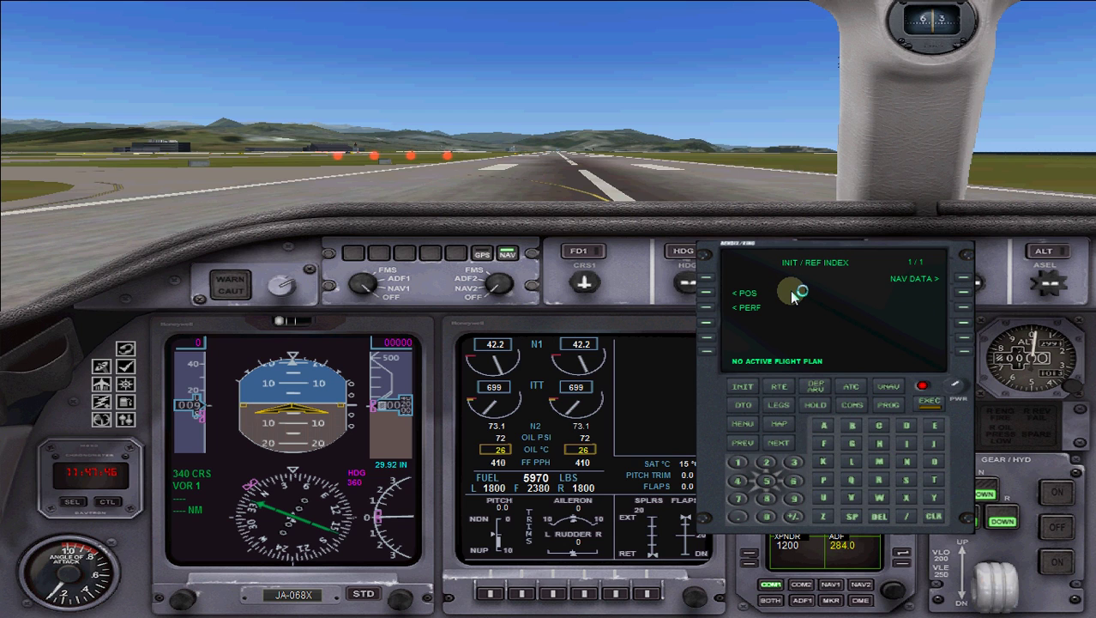